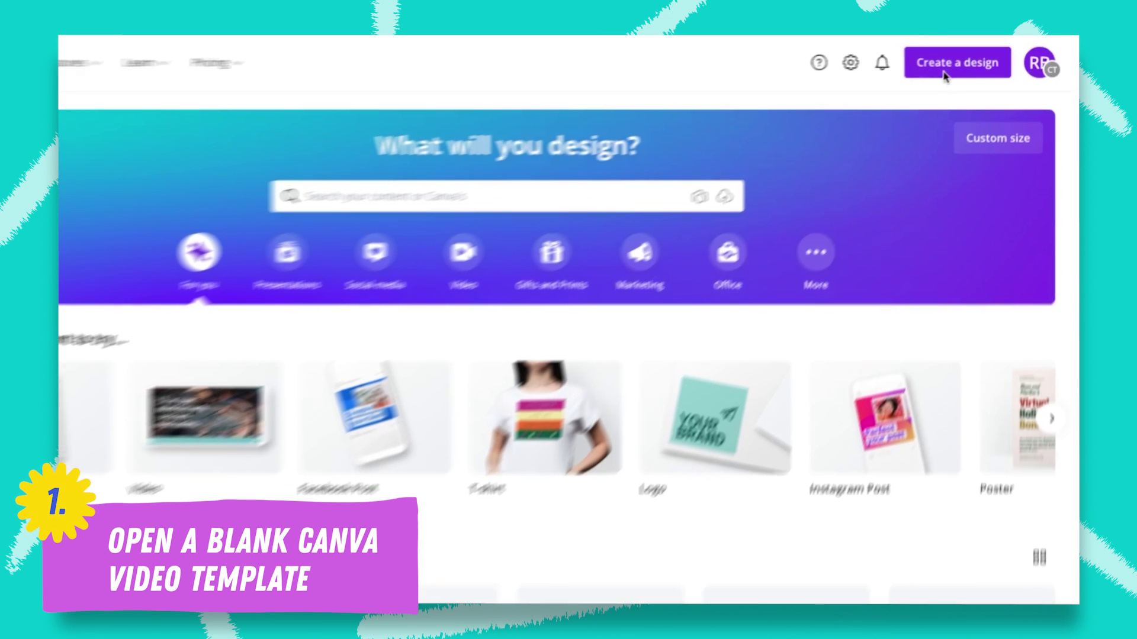
Create a blank 1920 × 1080 px Video design and lengthen its first page to 6.2 seconds.
{"action": "left_click", "coordinate": [945, 70]}
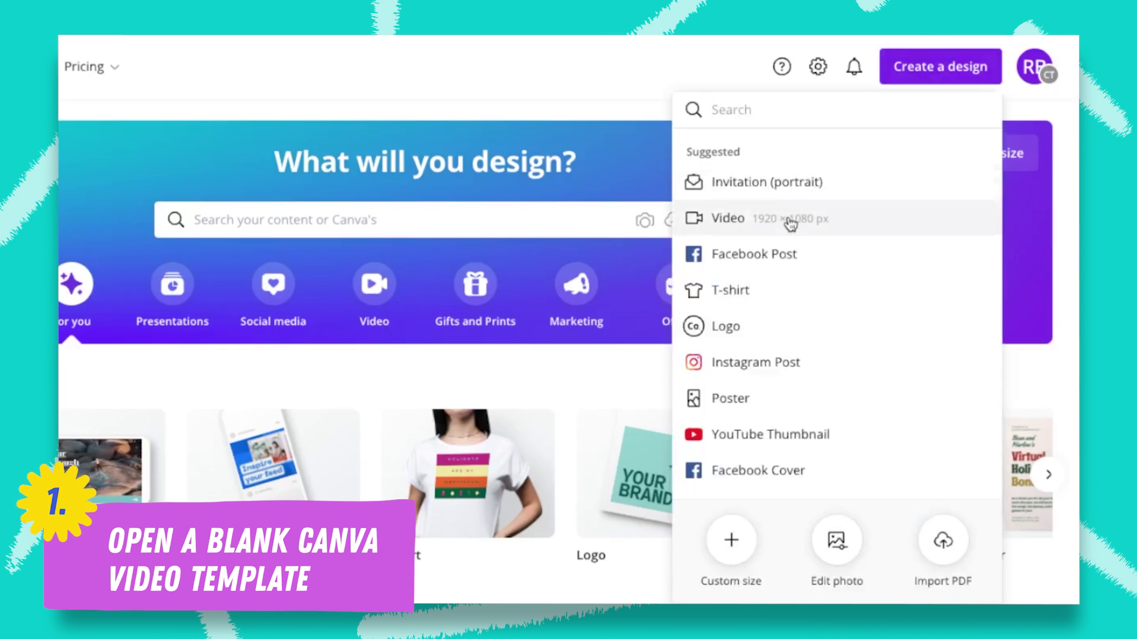
{"action": "left_click", "coordinate": [788, 224]}
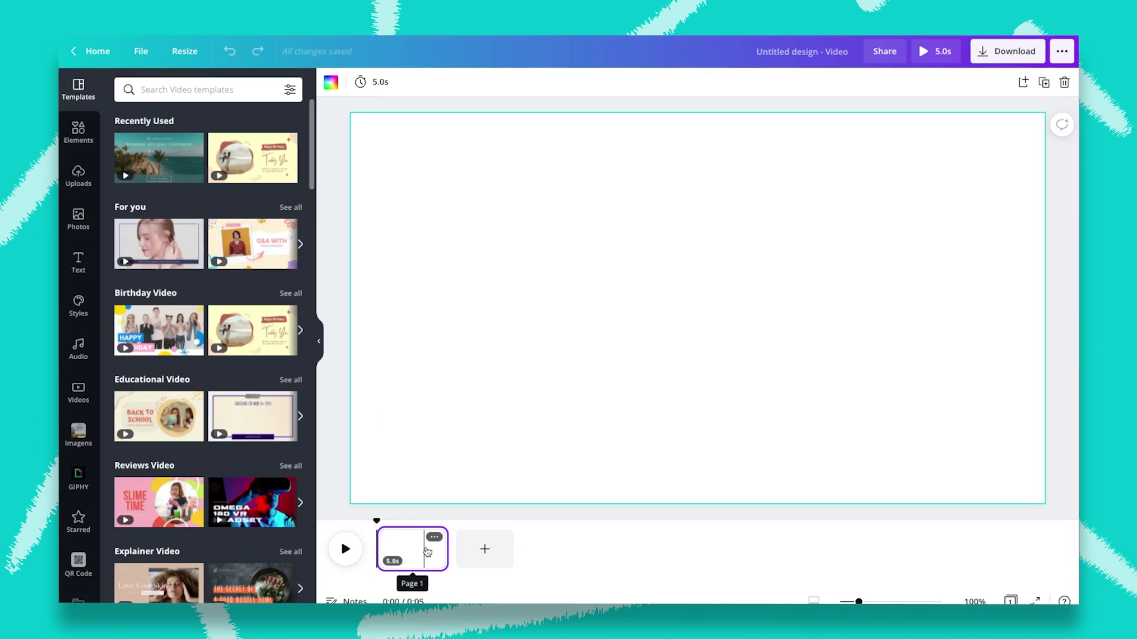
{"action": "mouse_move", "coordinate": [445, 546]}
{"action": "mouse_move", "coordinate": [446, 549]}
{"action": "left_mouse_down"}
{"action": "mouse_move", "coordinate": [592, 549]}
{"action": "mouse_move", "coordinate": [418, 549]}
{"action": "mouse_move", "coordinate": [600, 549]}
{"action": "mouse_move", "coordinate": [352, 569]}
{"action": "mouse_move", "coordinate": [558, 549]}
{"action": "mouse_move", "coordinate": [465, 552]}
{"action": "left_mouse_up"}
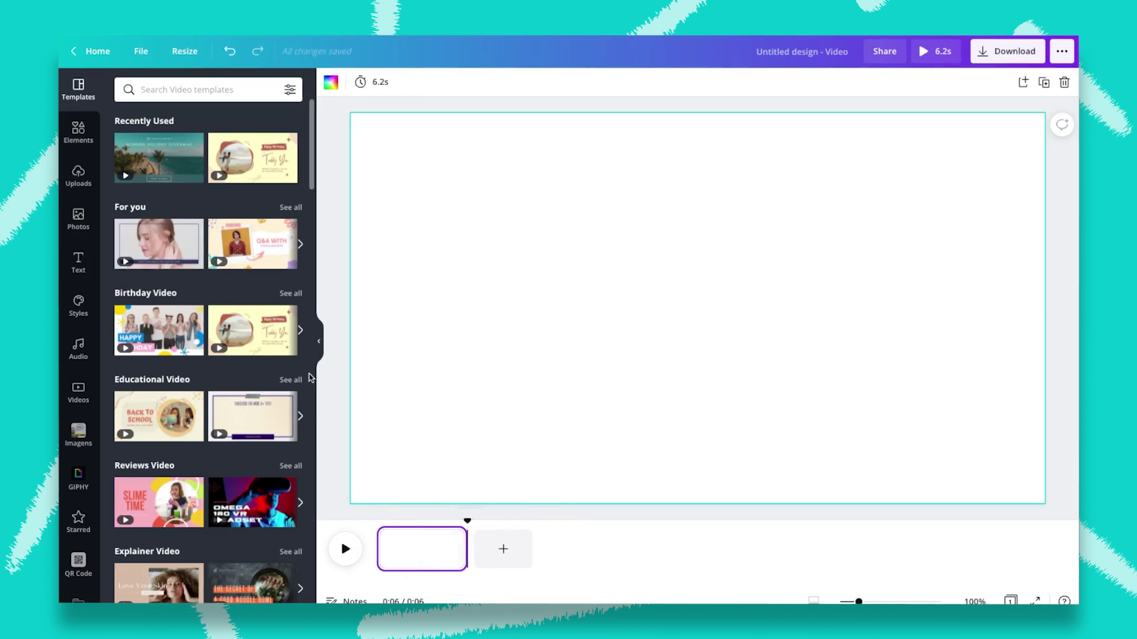
Collapse the template list and open the Record yourself studio from the uploads.
{"action": "left_click", "coordinate": [318, 346]}
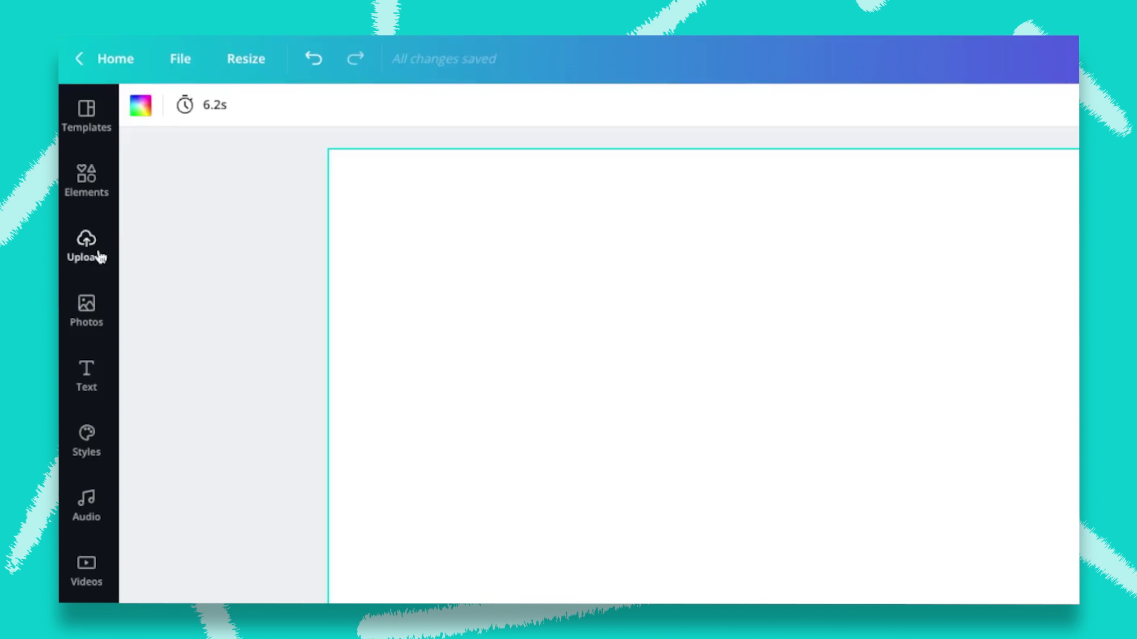
{"action": "left_click", "coordinate": [101, 253]}
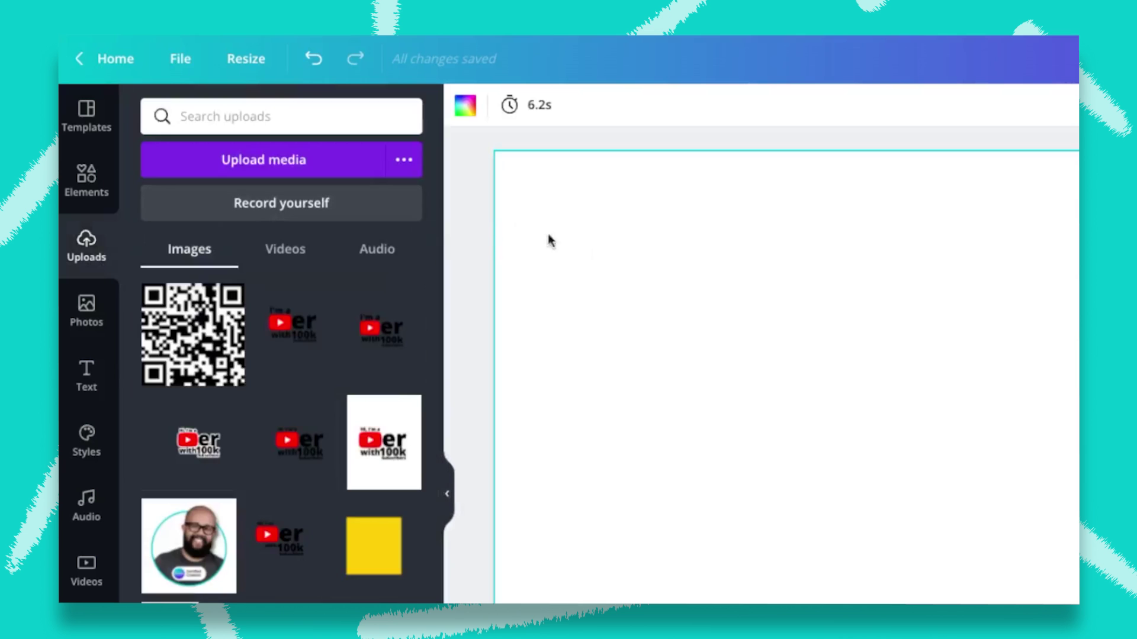
{"action": "left_click", "coordinate": [328, 207]}
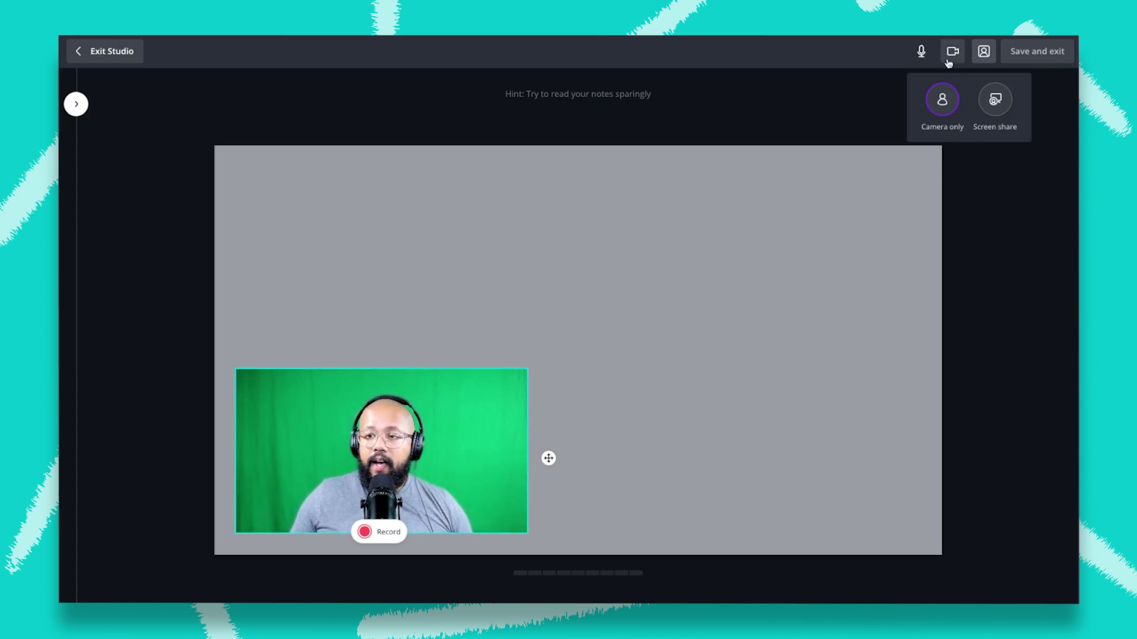
Choose Shure MV7 (14ed:1012) as the microphone for the recording.
{"action": "left_click", "coordinate": [920, 51]}
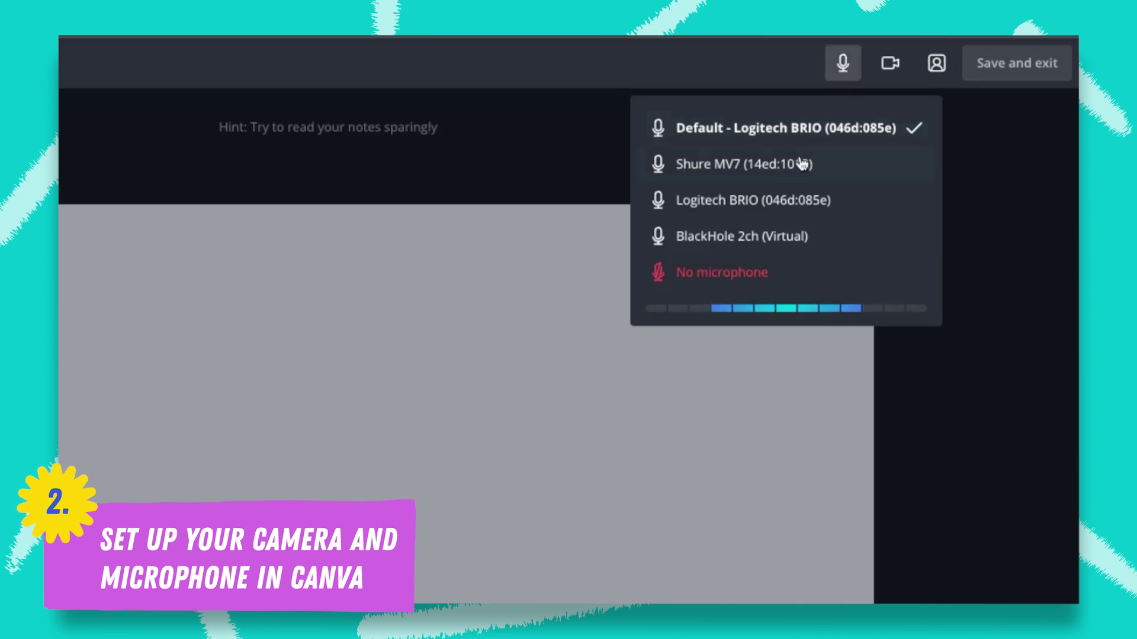
{"action": "left_click", "coordinate": [844, 62]}
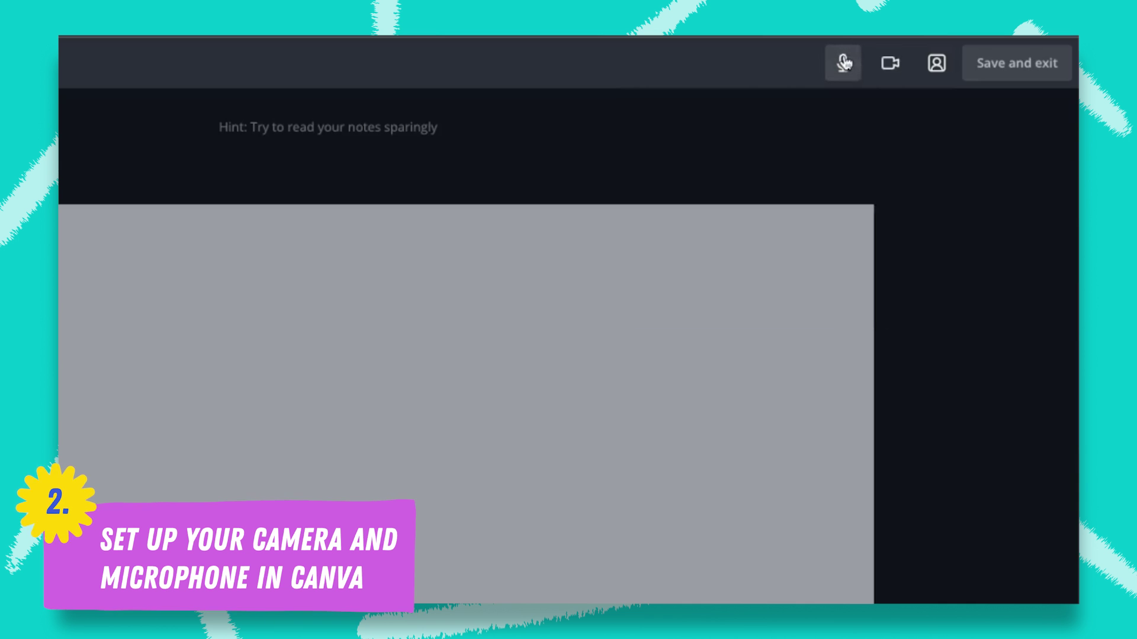
{"action": "left_click", "coordinate": [843, 63]}
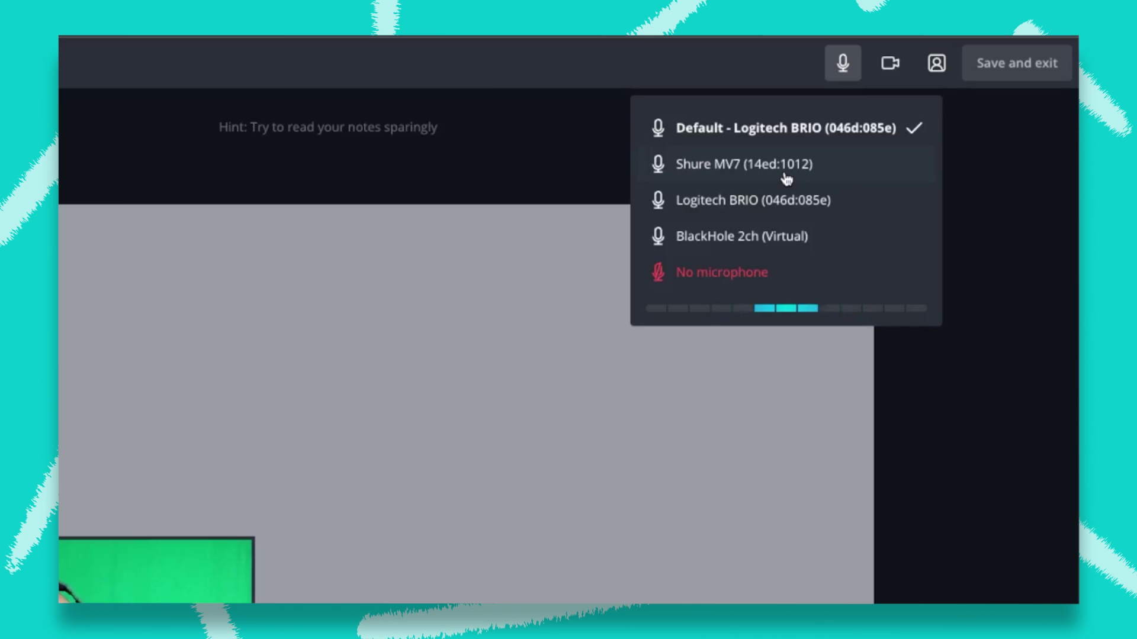
{"action": "left_click", "coordinate": [884, 79]}
{"action": "left_click", "coordinate": [851, 74]}
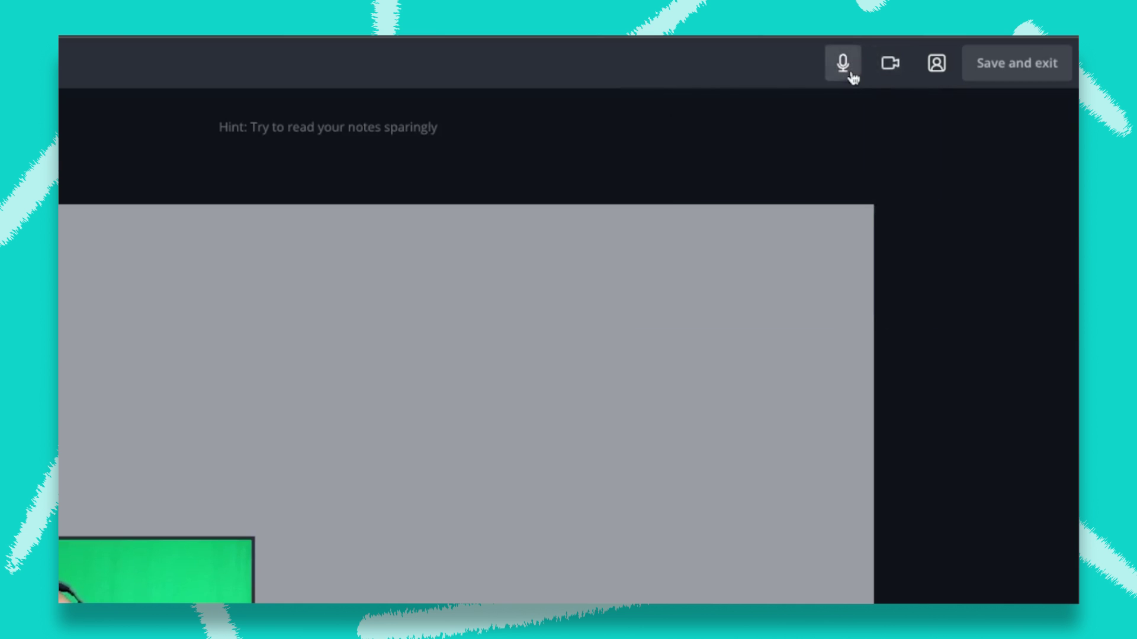
{"action": "left_click", "coordinate": [852, 73]}
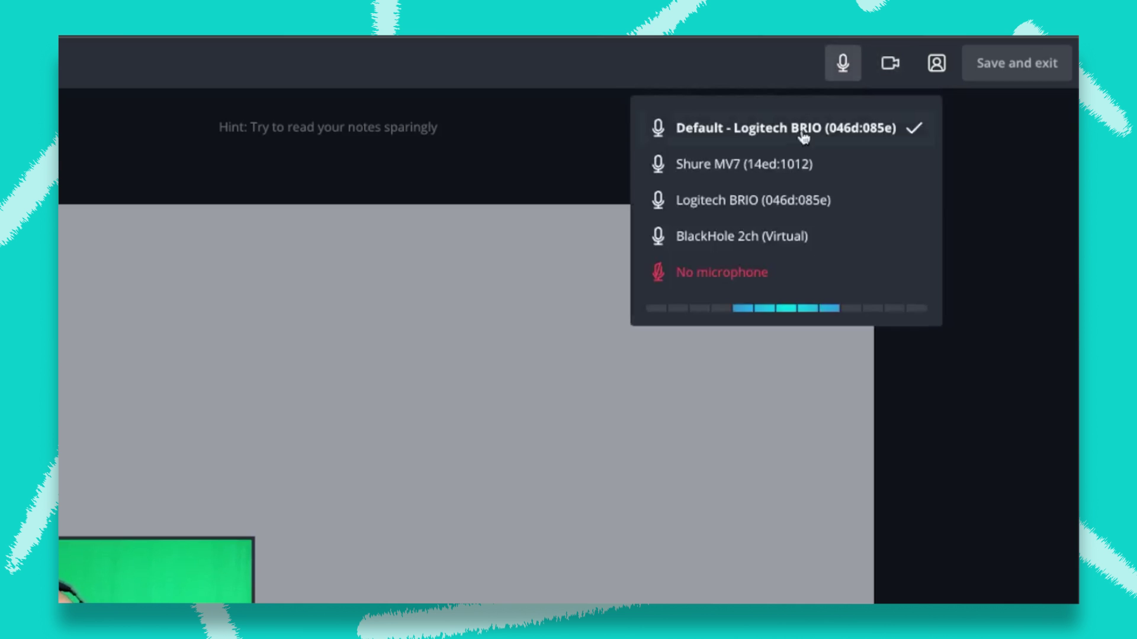
{"action": "left_click", "coordinate": [792, 168]}
Try FUJIFILM X Webcam 2 as the recording camera and switch back to Logitech BRIO.
{"action": "left_click", "coordinate": [900, 76]}
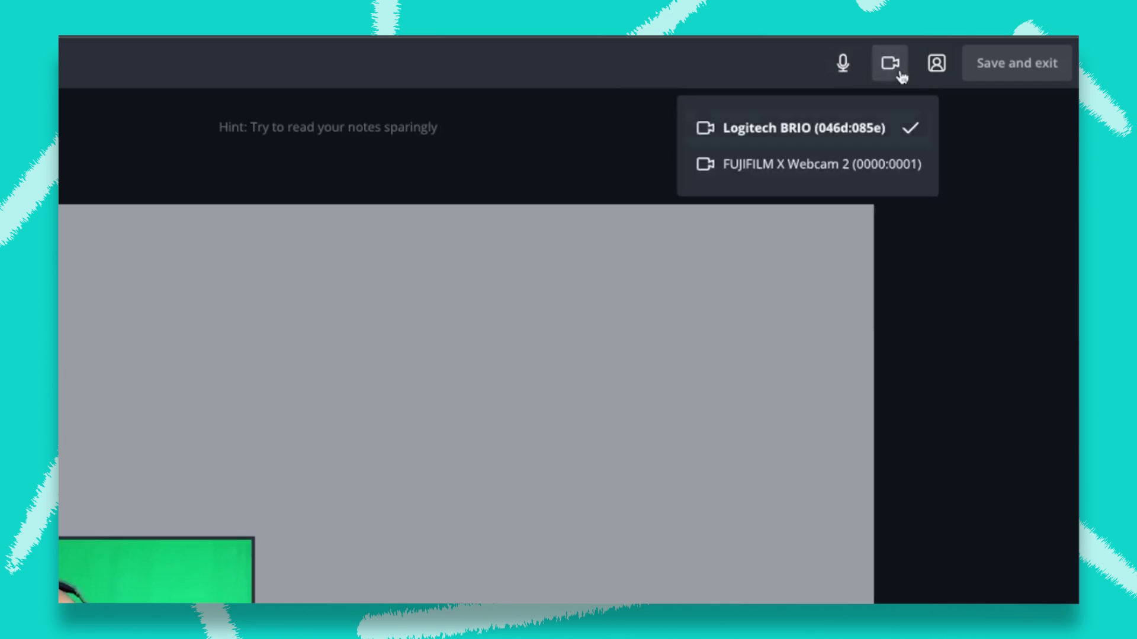
{"action": "left_click", "coordinate": [844, 170]}
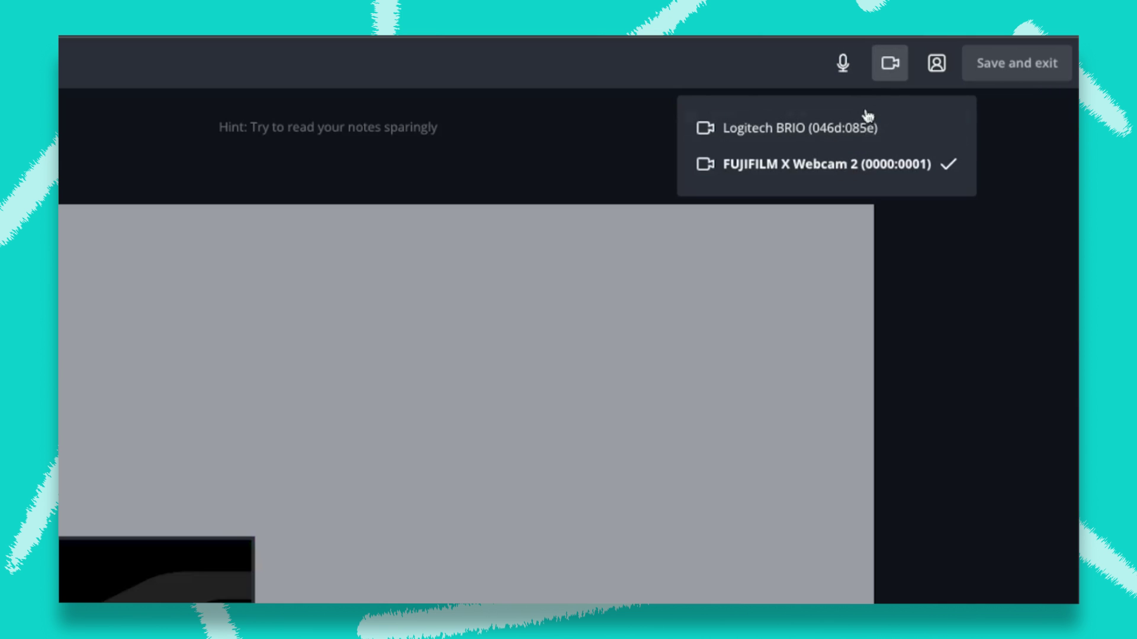
{"action": "left_click", "coordinate": [838, 133]}
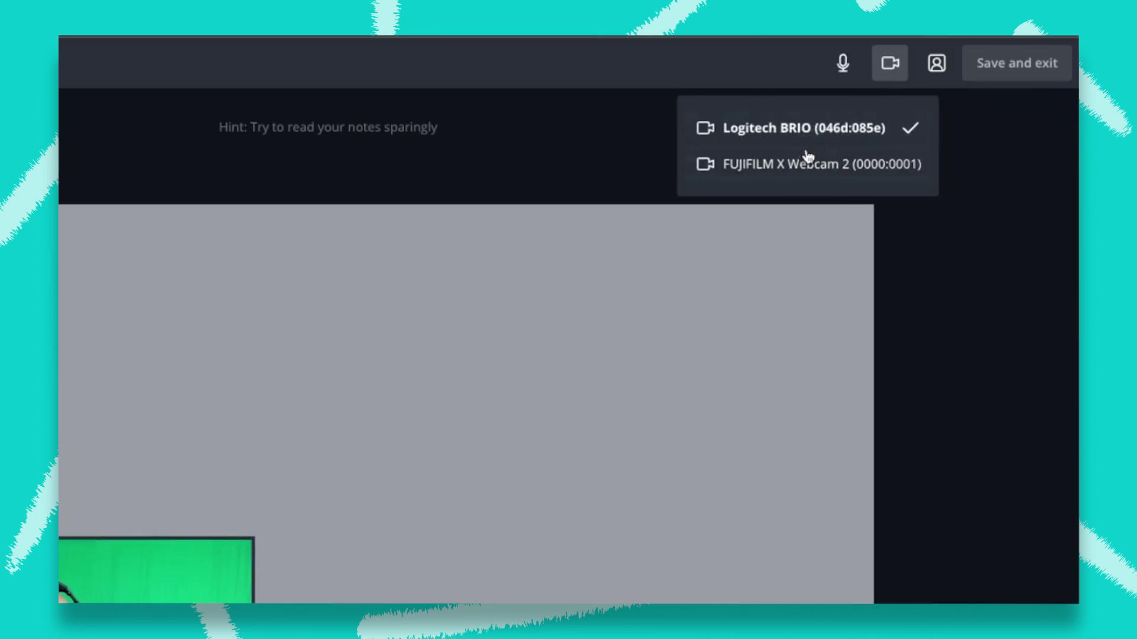
{"action": "left_click", "coordinate": [943, 69]}
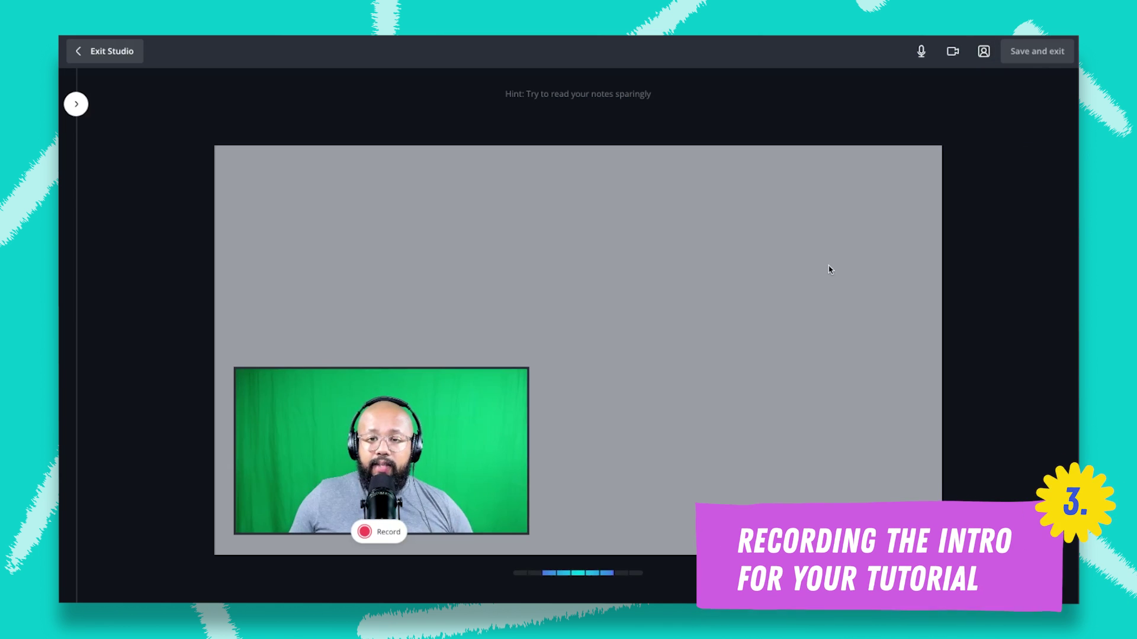
Record a webcam intro of about 18 seconds and save it into the design.
{"action": "left_click", "coordinate": [389, 537]}
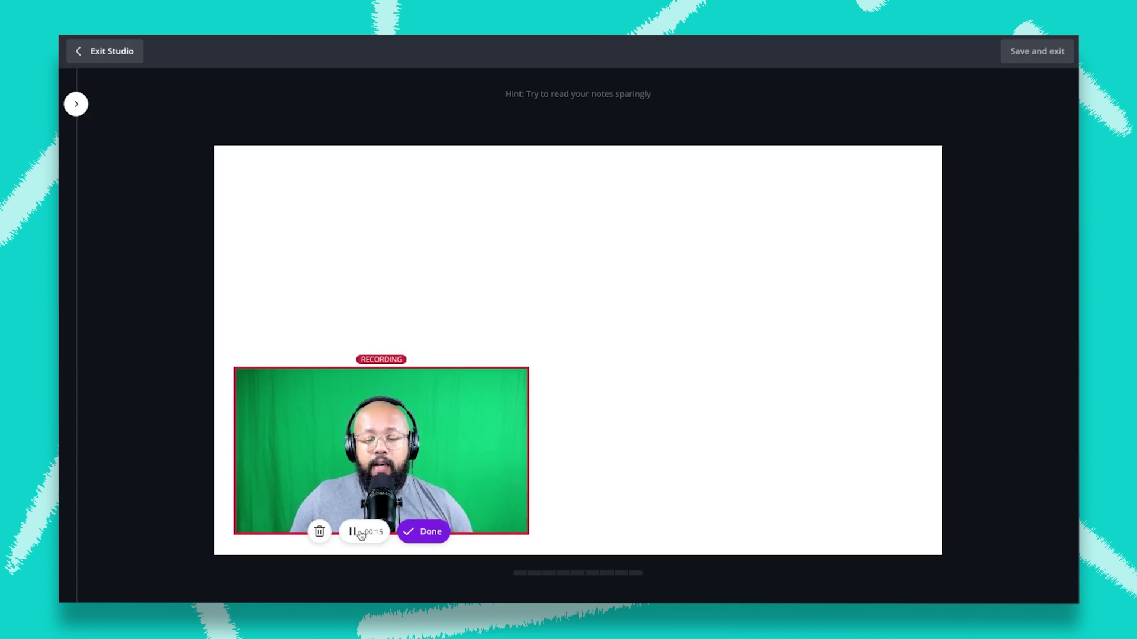
{"action": "left_click", "coordinate": [432, 532]}
{"action": "left_click", "coordinate": [1041, 52]}
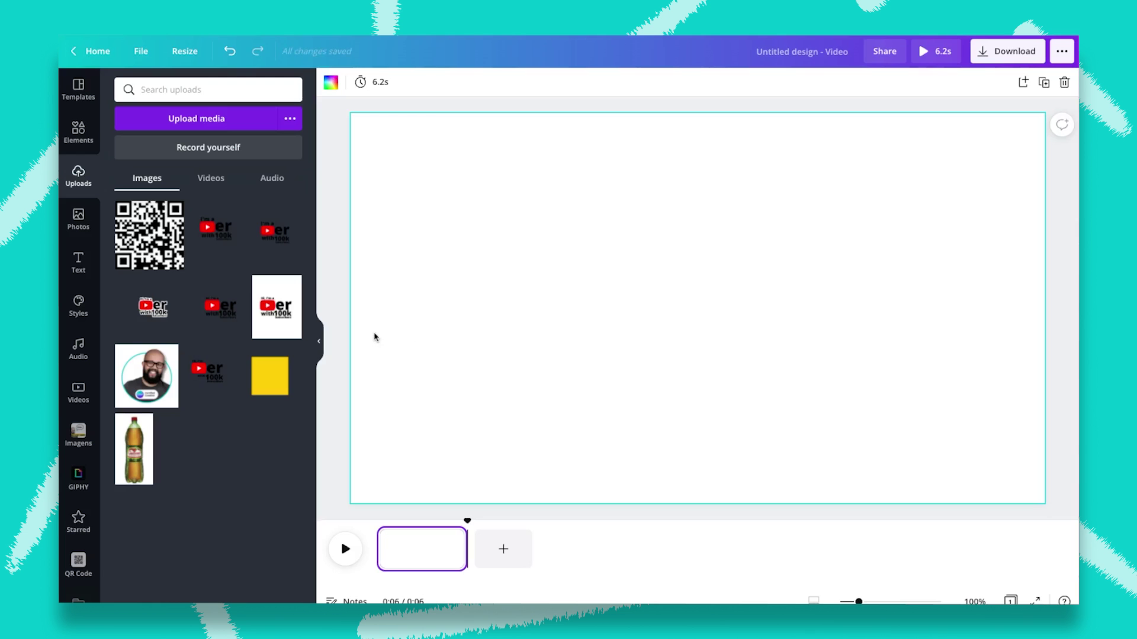
{"action": "left_click", "coordinate": [320, 343]}
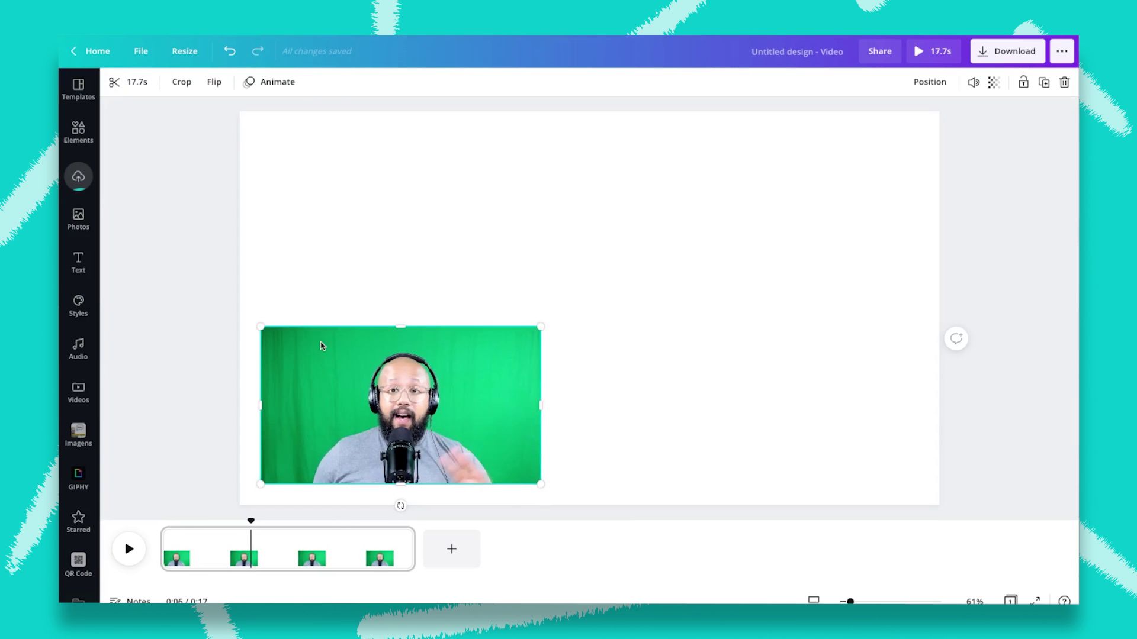
Move the webcam recording to the page's upper-left corner and enlarge it to fill the whole page.
{"action": "left_click_drag", "start_coordinate": [478, 388], "coordinate": [459, 172]}
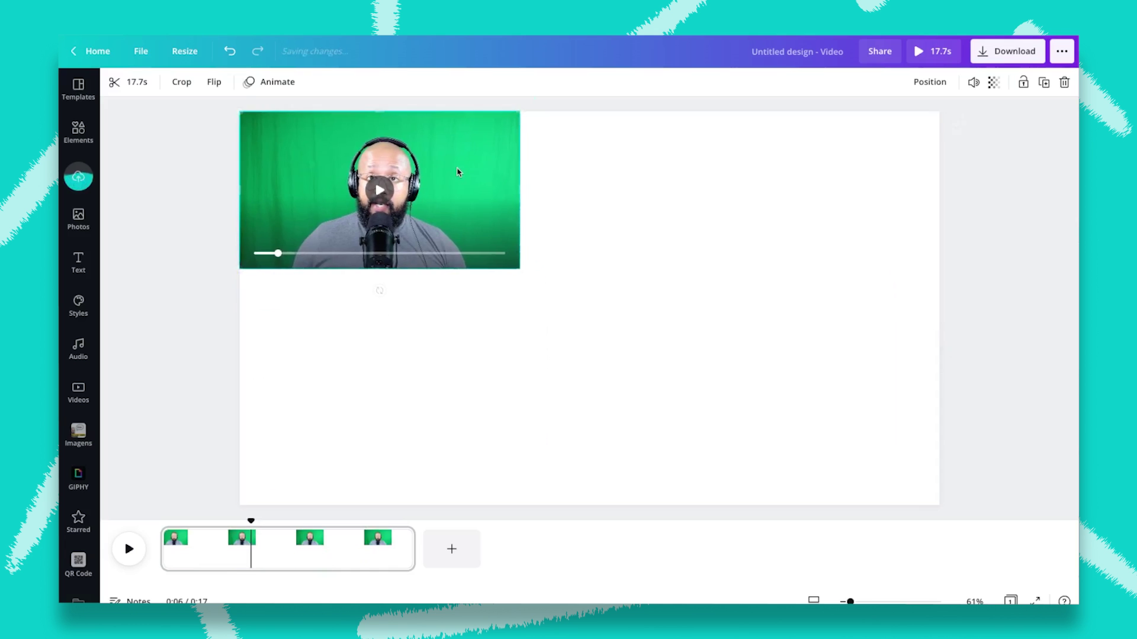
{"action": "left_click_drag", "start_coordinate": [522, 269], "coordinate": [941, 512]}
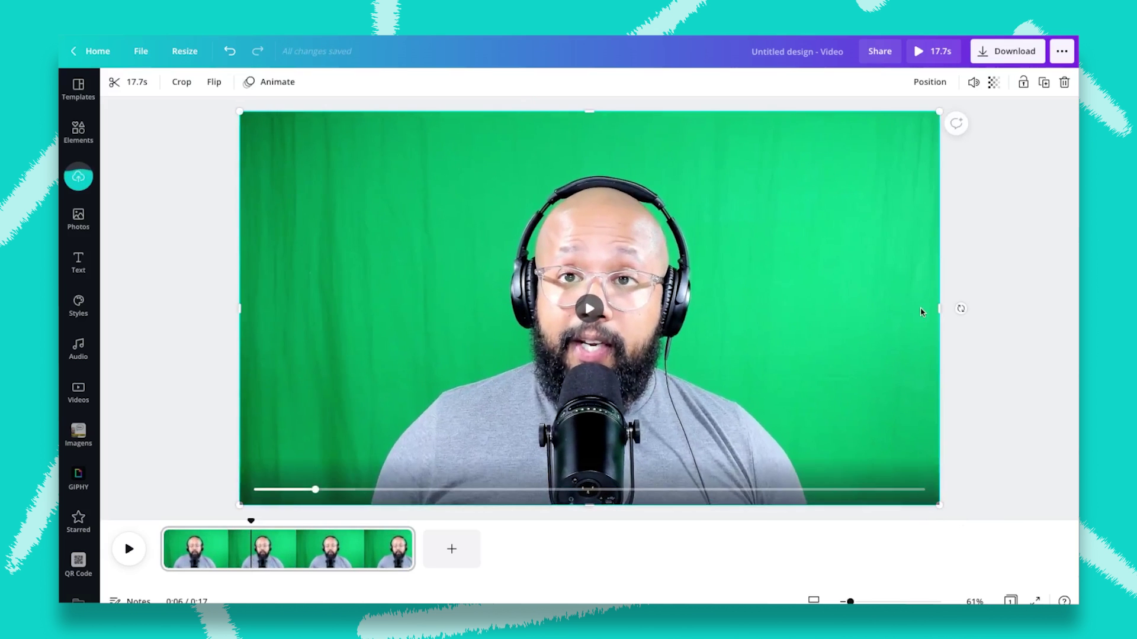
{"action": "mouse_move", "coordinate": [934, 308]}
{"action": "left_mouse_down"}
{"action": "mouse_move", "coordinate": [772, 306]}
{"action": "mouse_move", "coordinate": [932, 294]}
{"action": "left_mouse_up"}
Add a dark horizontal bar near the page's lower edge and shift it partly past the left page edge as a name banner.
{"action": "key", "text": "ctrl+v"}
{"action": "left_click_drag", "start_coordinate": [595, 152], "coordinate": [595, 411]}
{"action": "left_click_drag", "start_coordinate": [691, 441], "coordinate": [228, 433]}
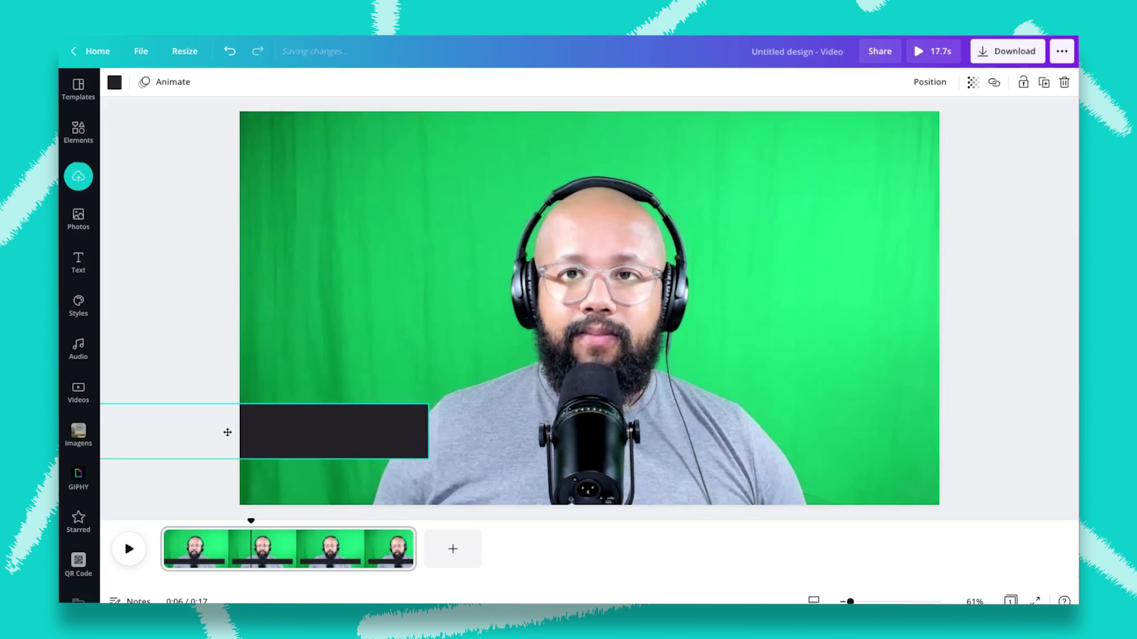
{"action": "left_click", "coordinate": [366, 335]}
{"action": "left_click", "coordinate": [348, 442]}
{"action": "left_click", "coordinate": [418, 362]}
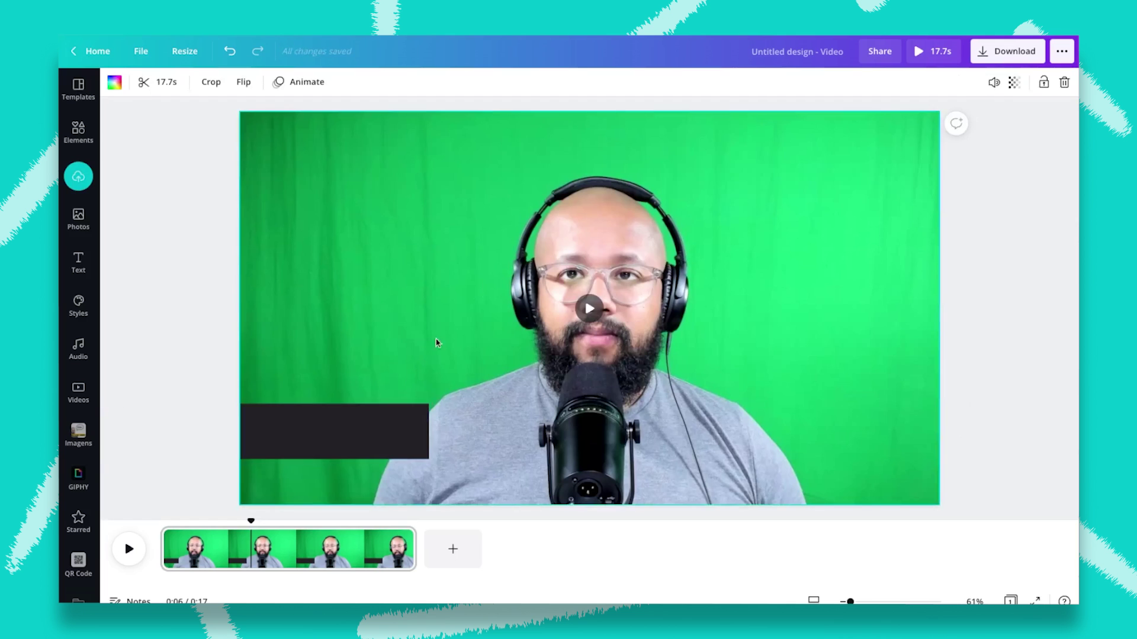
Add a text box to the page, enlarge its text to 73.8, and enter the presenter's full name.
{"action": "key", "text": "t"}
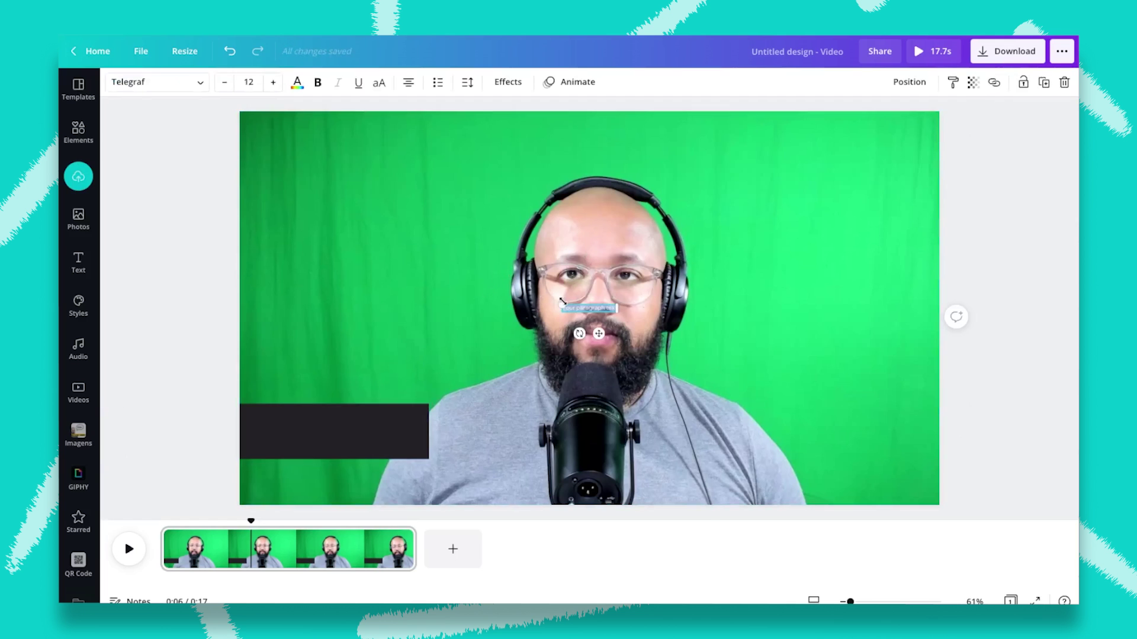
{"action": "left_click_drag", "start_coordinate": [563, 303], "coordinate": [279, 268]}
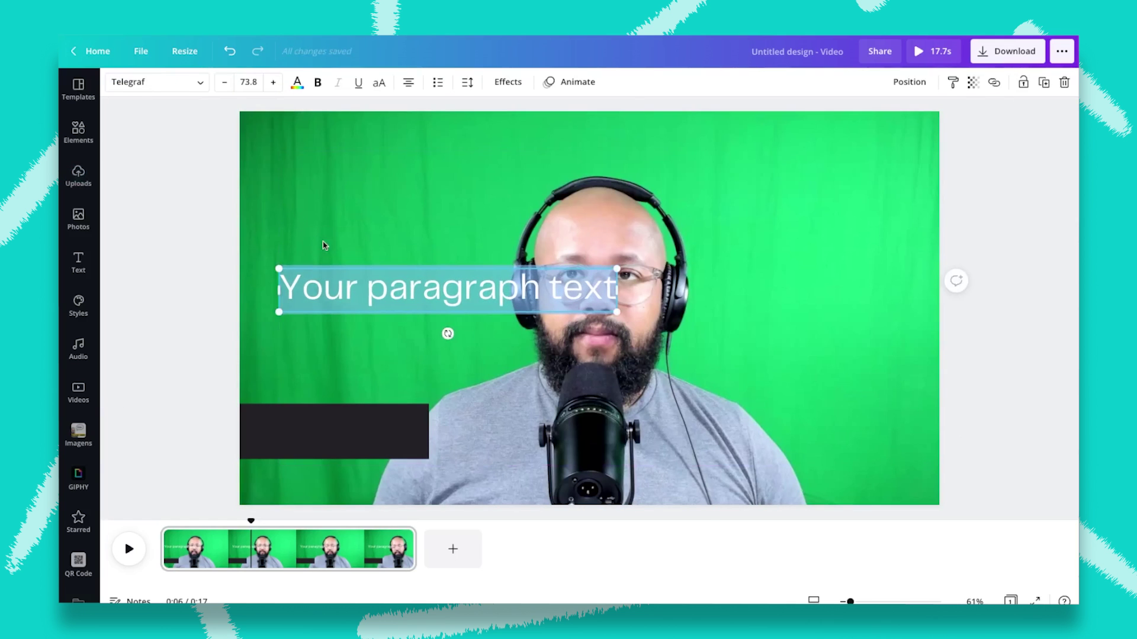
{"action": "left_click", "coordinate": [341, 292]}
{"action": "type", "text": "R"}
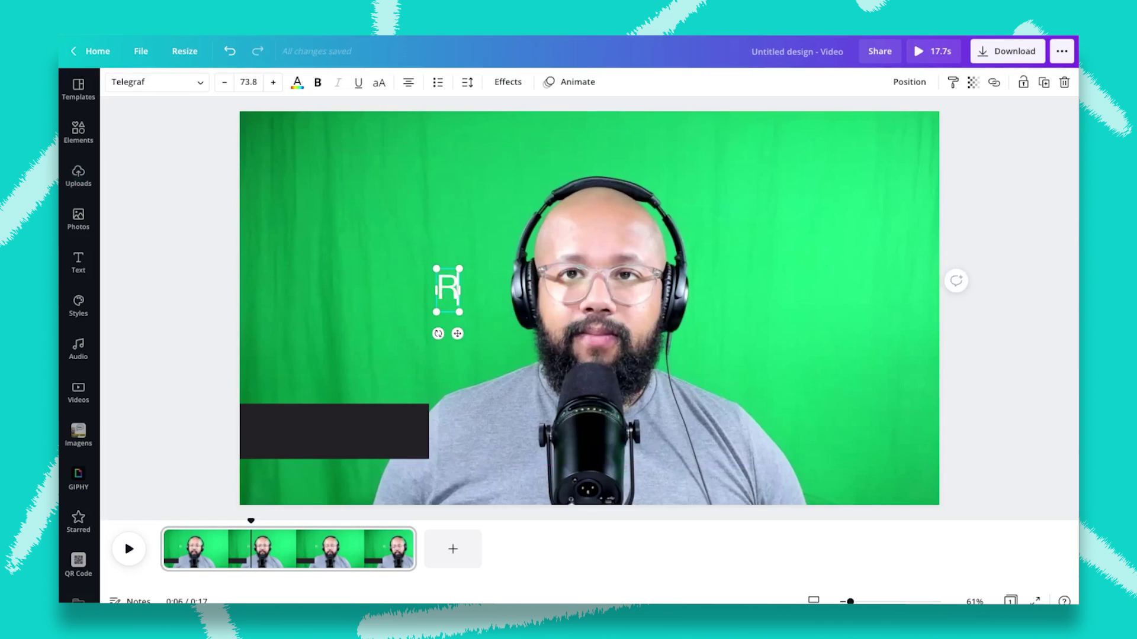
{"action": "type", "text": "ob B"}
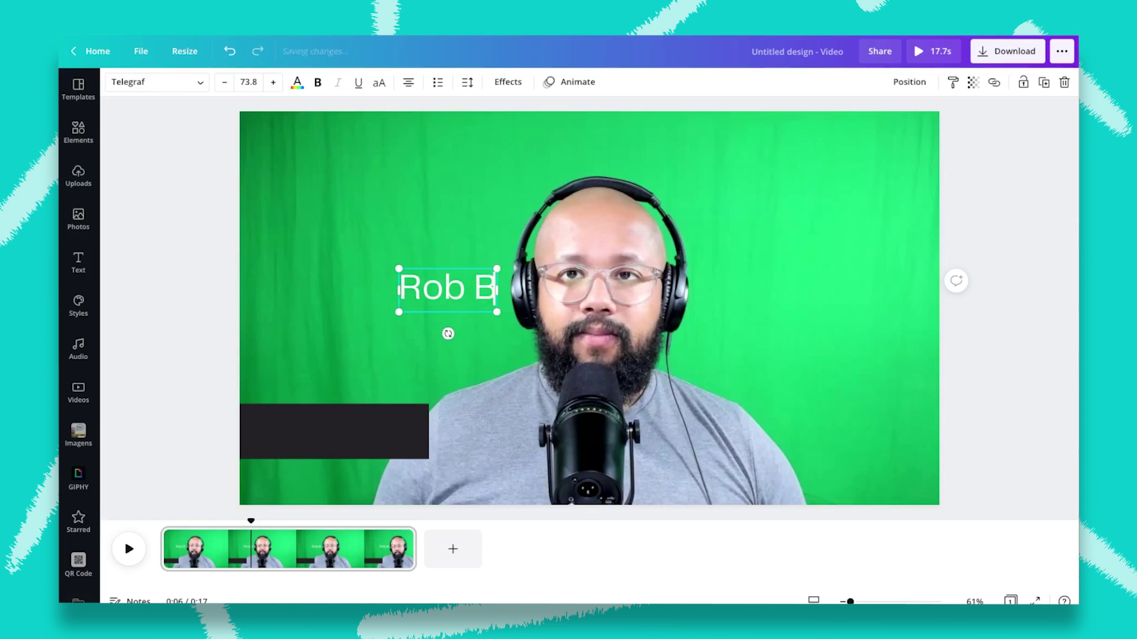
{"action": "type", "text": "oliver"}
{"action": "left_click", "coordinate": [411, 189]}
Place the name text on the dark bar, set its font to Open Sans Extra Bold, and fit it at size 56.2.
{"action": "left_click_drag", "start_coordinate": [471, 289], "coordinate": [366, 431]}
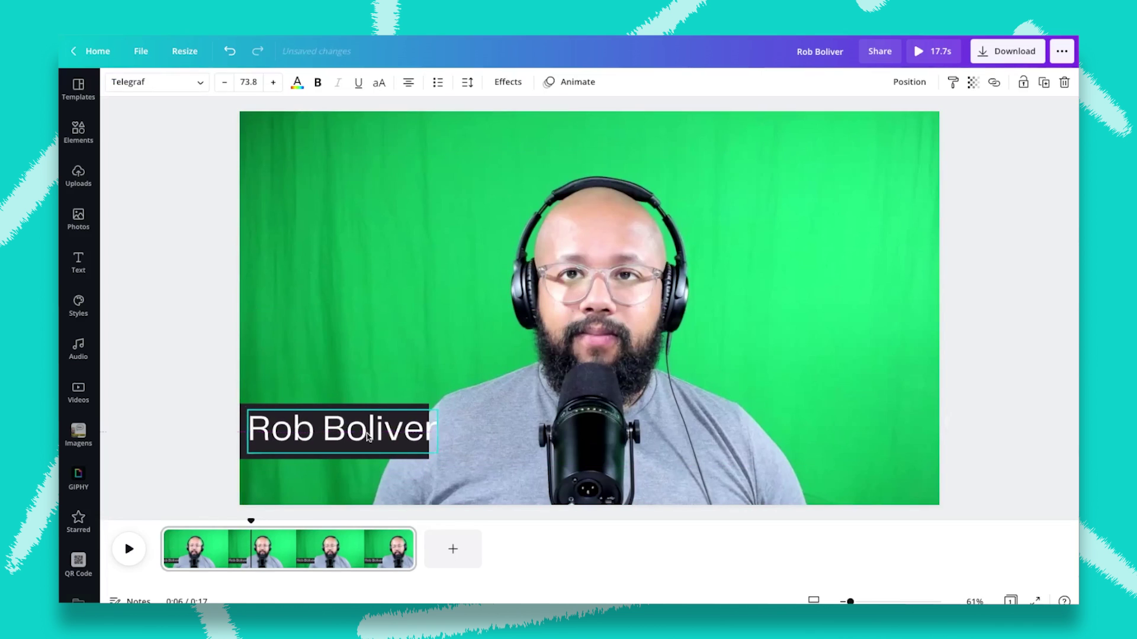
{"action": "left_click_drag", "start_coordinate": [441, 408], "coordinate": [402, 424]}
{"action": "left_click", "coordinate": [150, 83]}
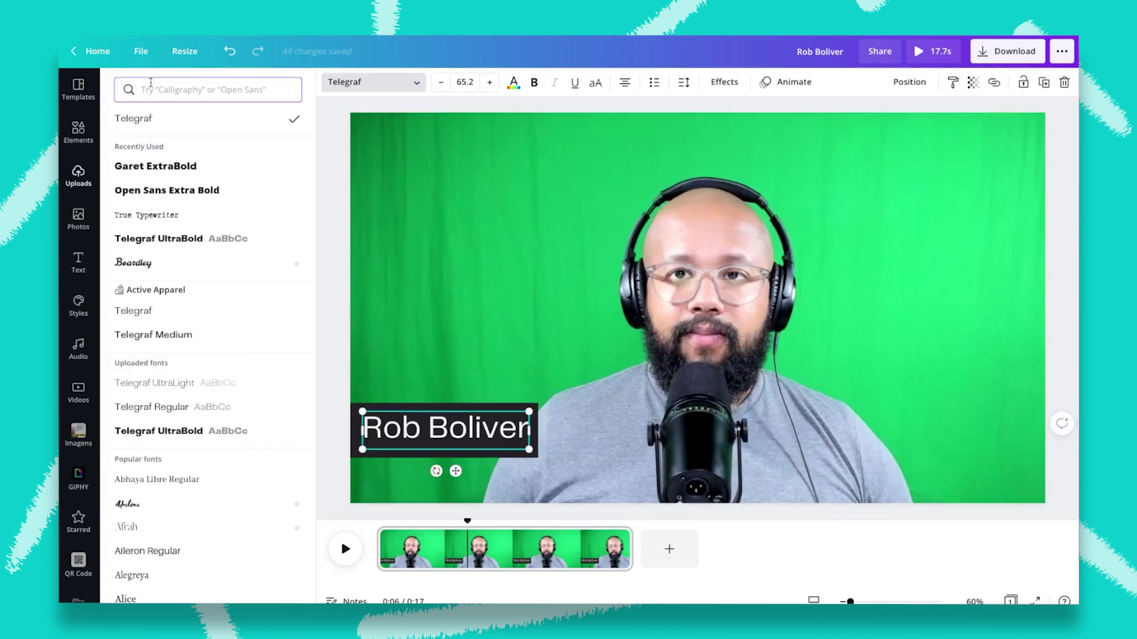
{"action": "left_click", "coordinate": [179, 192]}
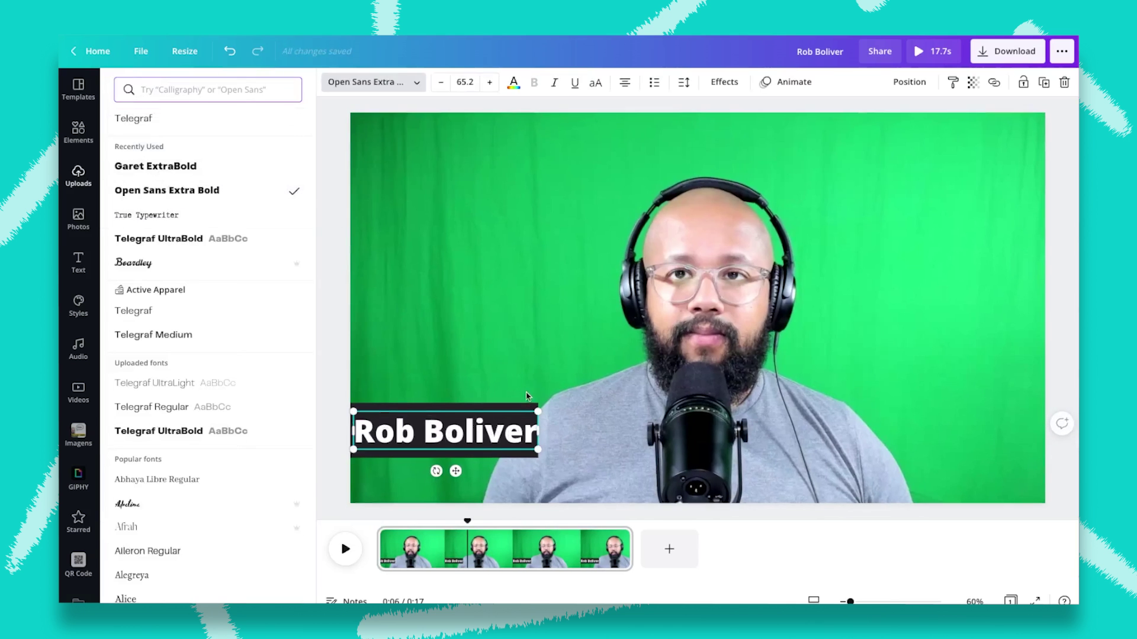
{"action": "left_click_drag", "start_coordinate": [538, 412], "coordinate": [514, 416]}
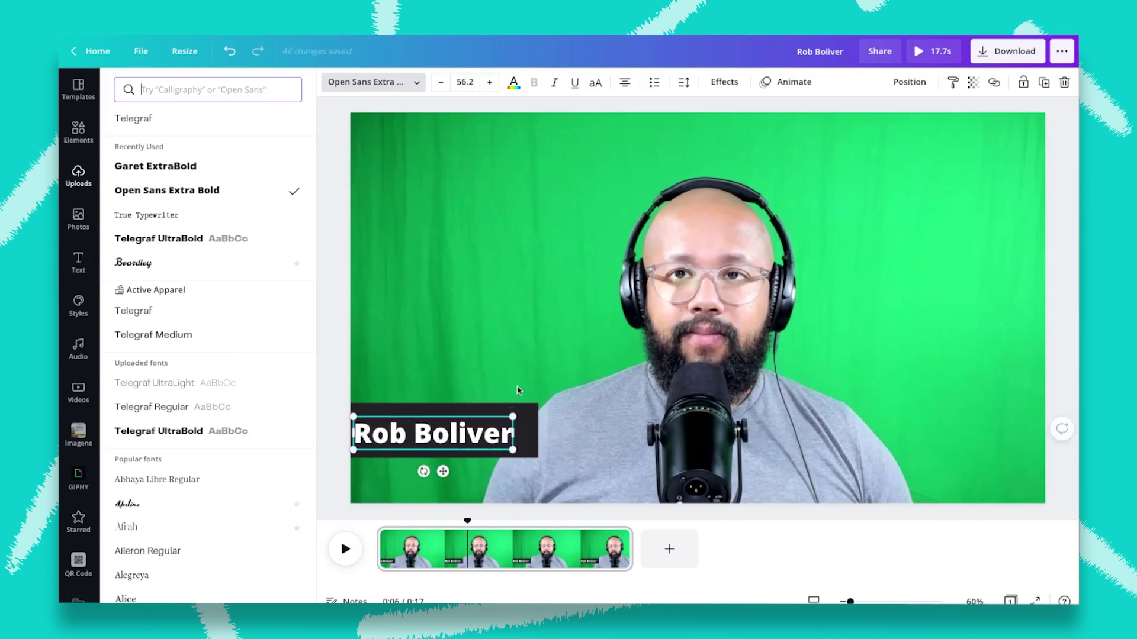
{"action": "left_click_drag", "start_coordinate": [374, 443], "coordinate": [385, 441]}
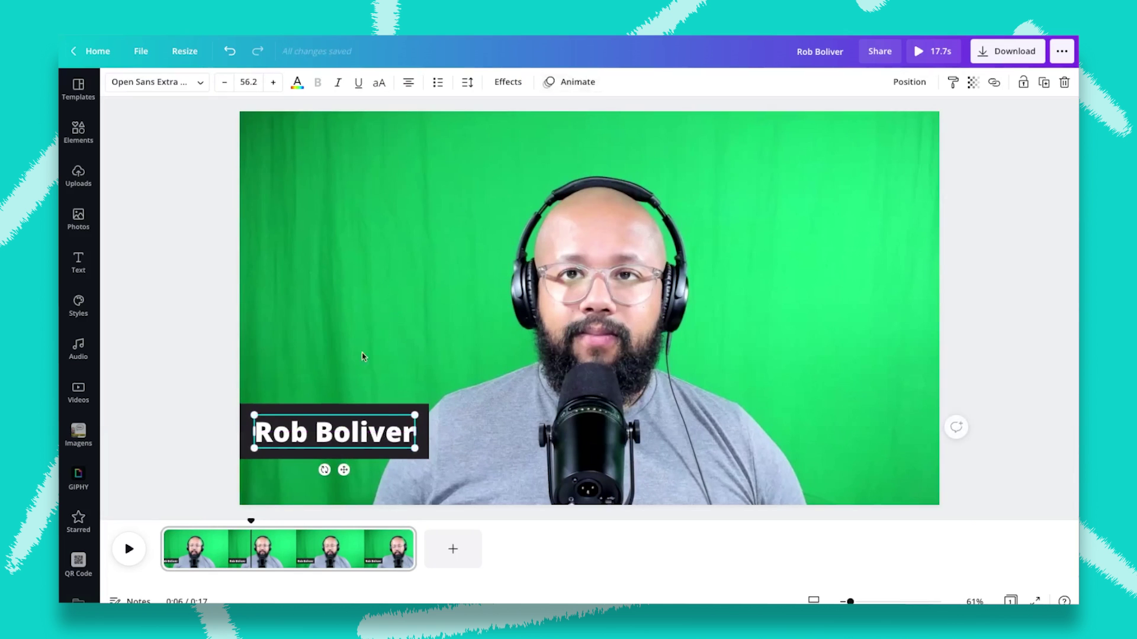
Apply the Burst text animation to the name and preview it from the start of the video.
{"action": "left_click", "coordinate": [573, 83]}
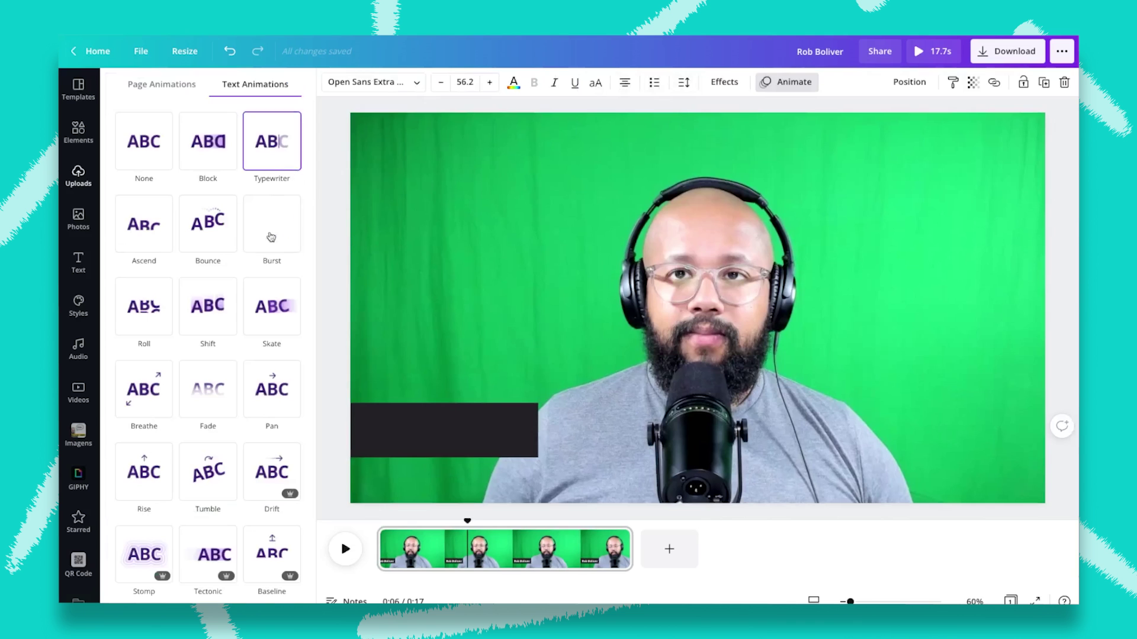
{"action": "left_click", "coordinate": [277, 244]}
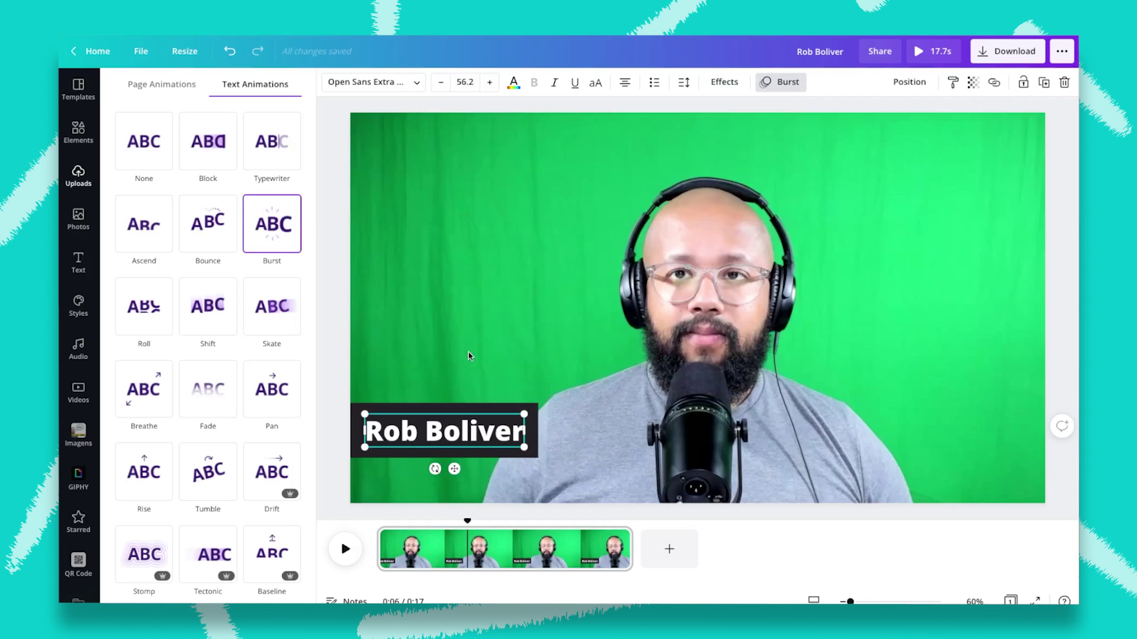
{"action": "left_click_drag", "start_coordinate": [466, 522], "coordinate": [373, 527]}
{"action": "left_click_drag", "start_coordinate": [382, 525], "coordinate": [299, 531]}
{"action": "left_click", "coordinate": [345, 549]}
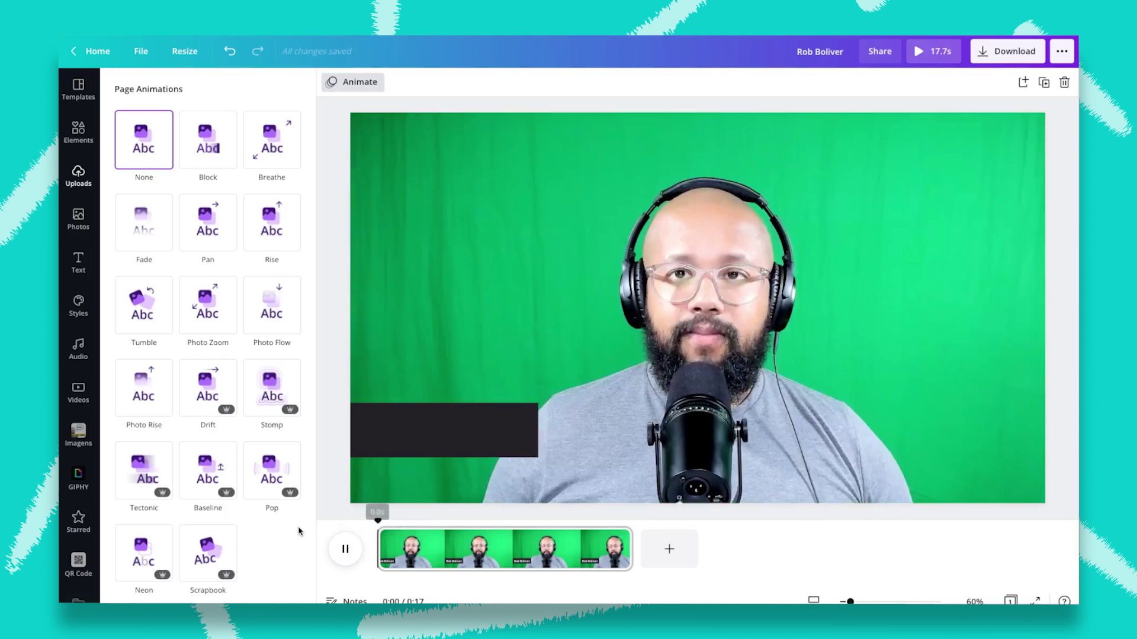
{"action": "left_click", "coordinate": [346, 548]}
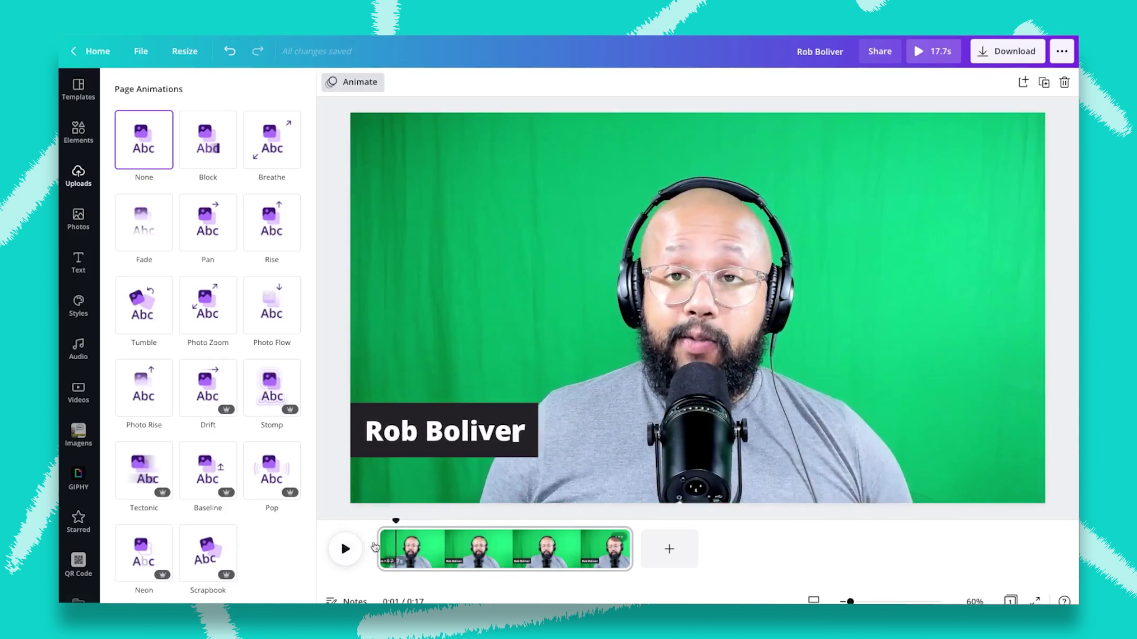
Trim the beginning and end of the webcam clip to a 6.0 s duration and preview the result.
{"action": "left_click_drag", "start_coordinate": [382, 548], "coordinate": [395, 548]}
{"action": "left_click", "coordinate": [347, 549]}
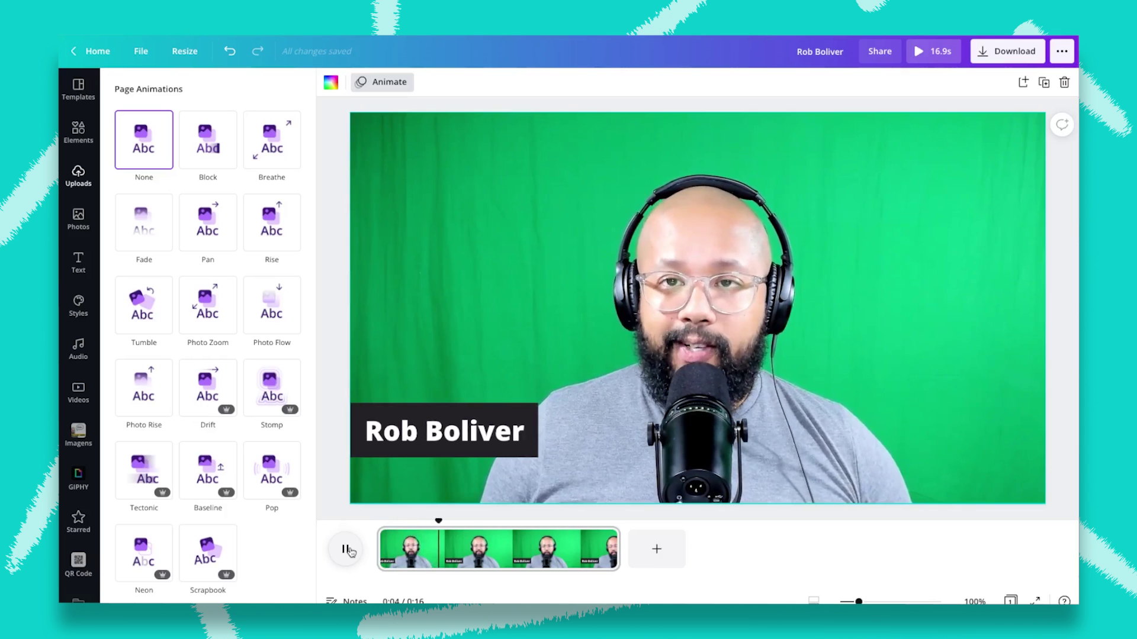
{"action": "left_click", "coordinate": [348, 551]}
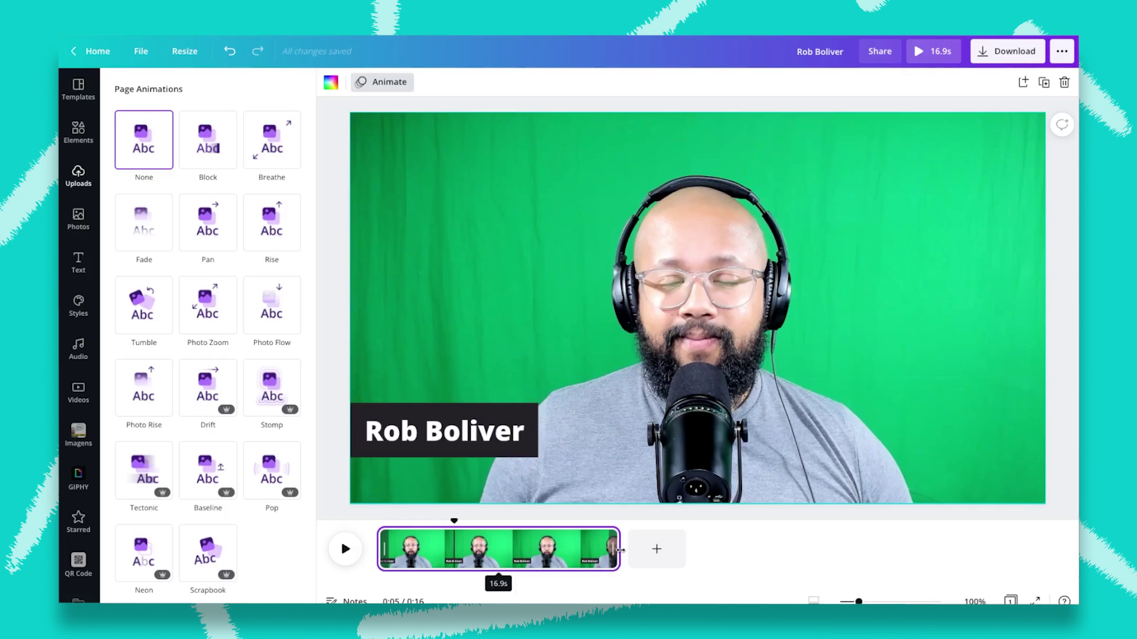
{"action": "left_click_drag", "start_coordinate": [619, 550], "coordinate": [463, 570]}
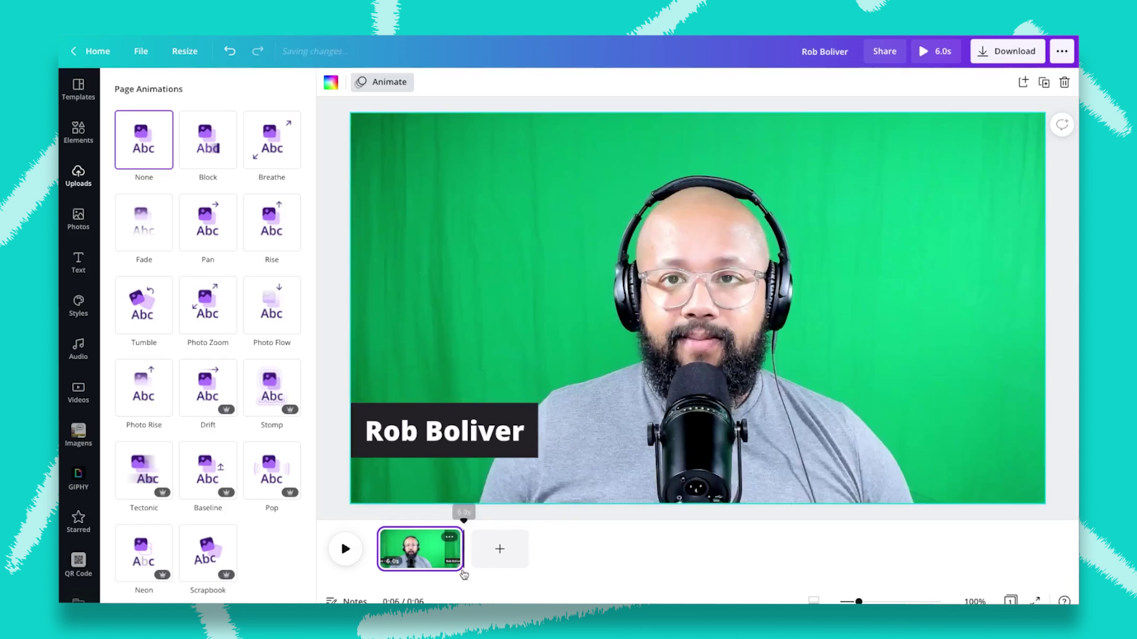
{"action": "left_click", "coordinate": [345, 551]}
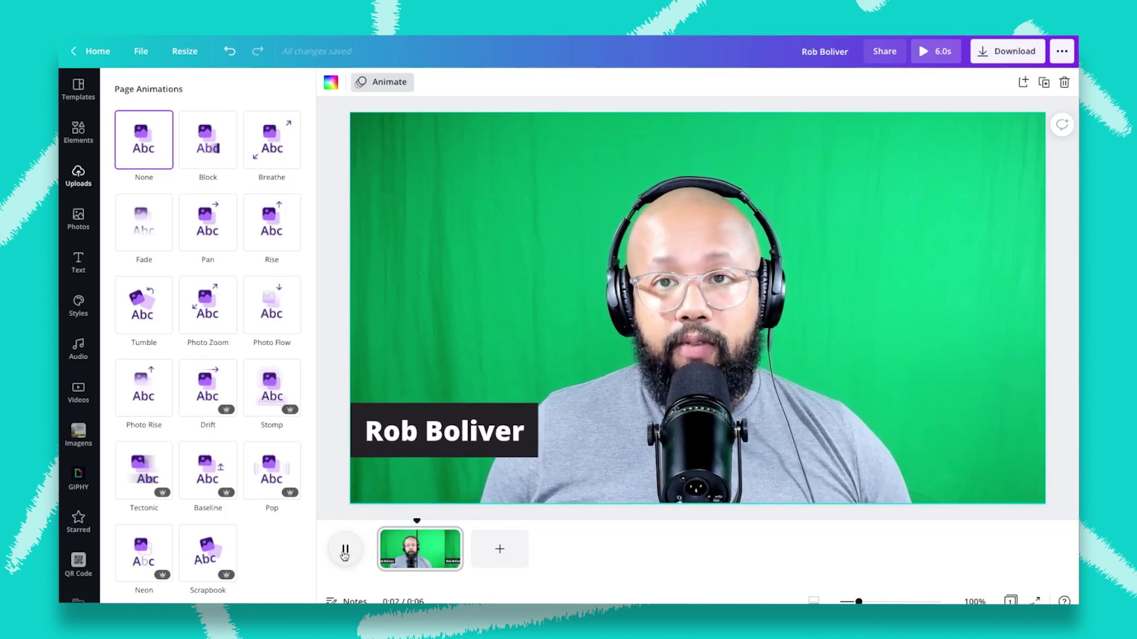
{"action": "left_click", "coordinate": [345, 552]}
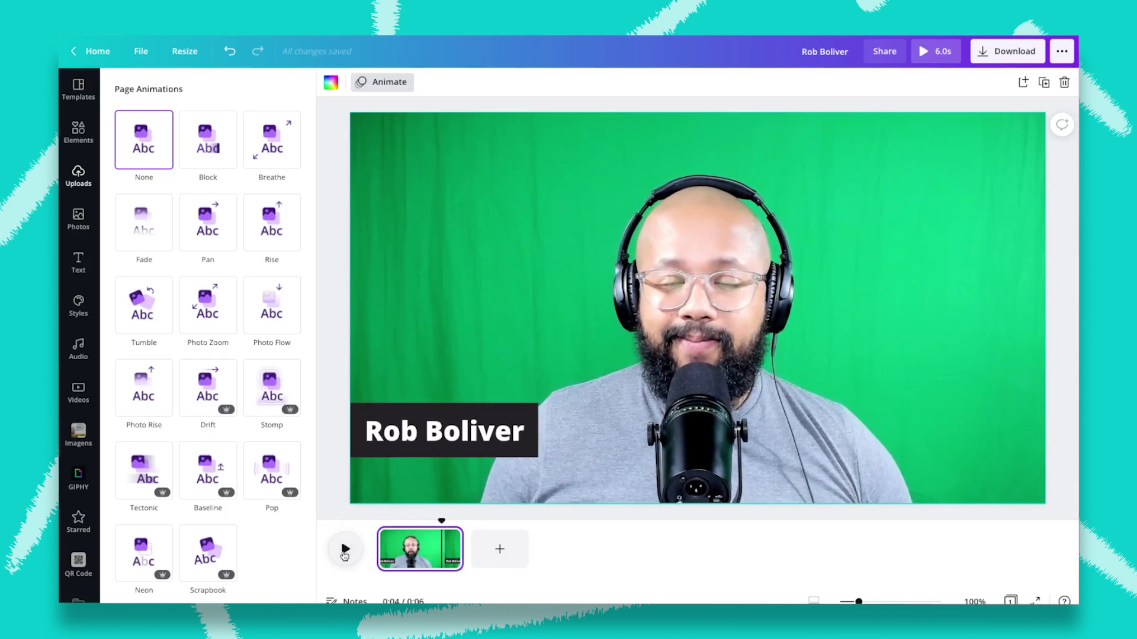
{"action": "left_click", "coordinate": [338, 368]}
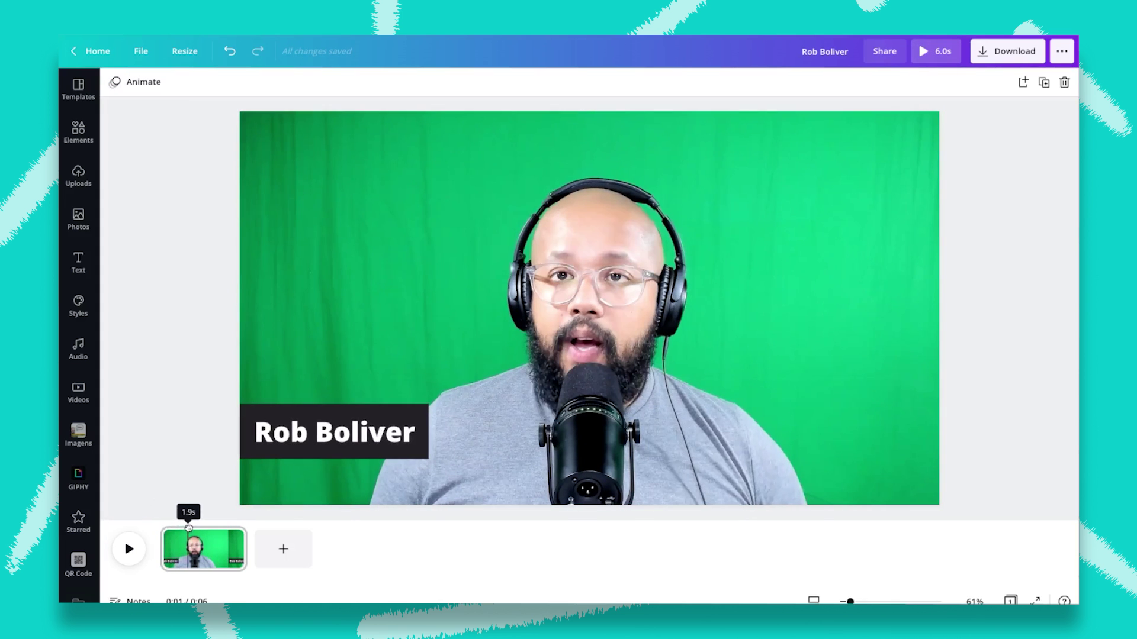
Split the webcam clip at about 2 seconds into two pages.
{"action": "left_click", "coordinate": [189, 529]}
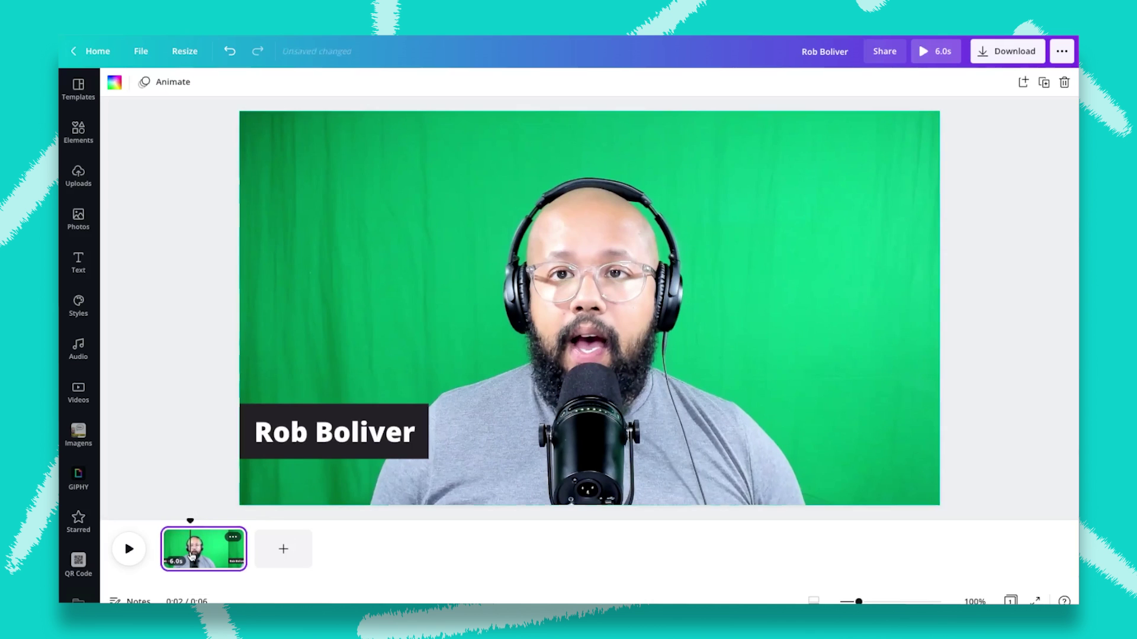
{"action": "left_click", "coordinate": [191, 556]}
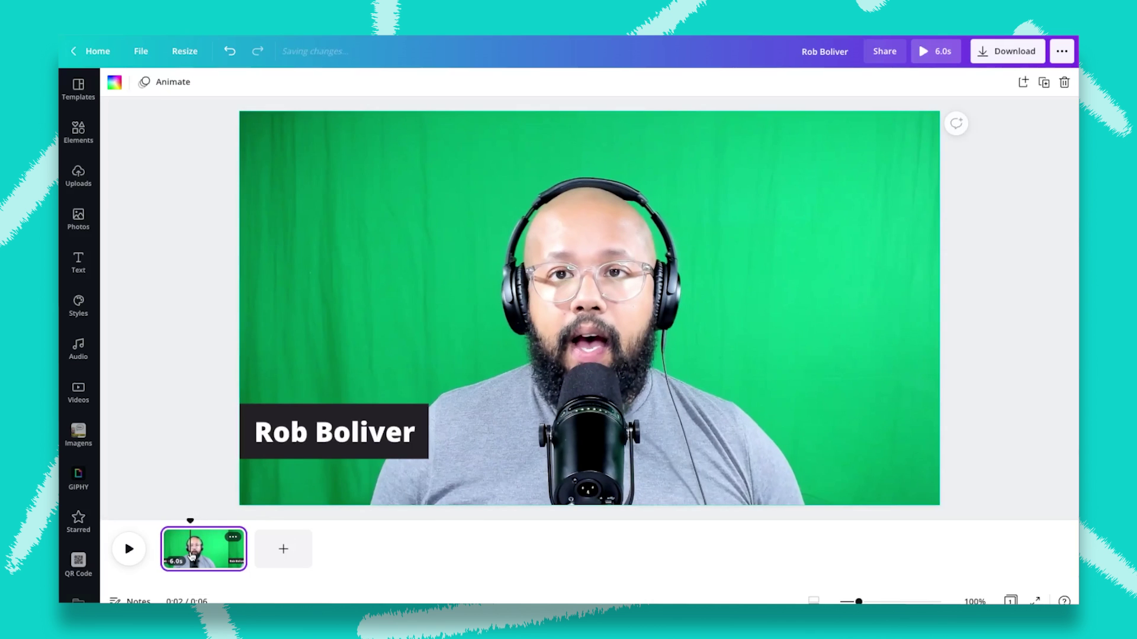
{"action": "right_click", "coordinate": [191, 555]}
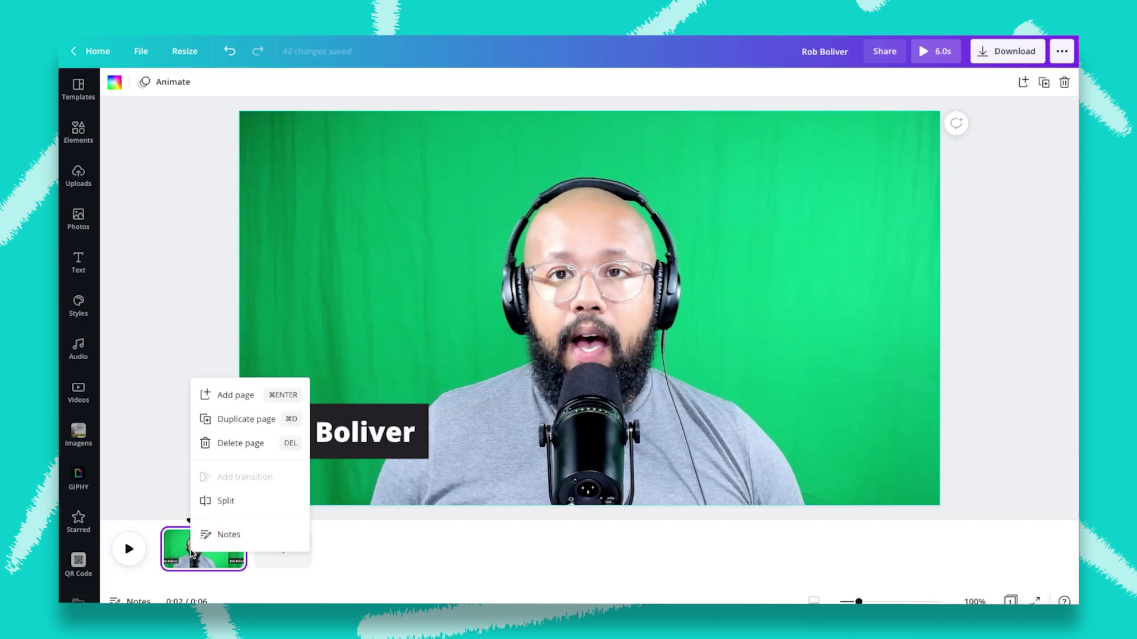
{"action": "left_click", "coordinate": [226, 501]}
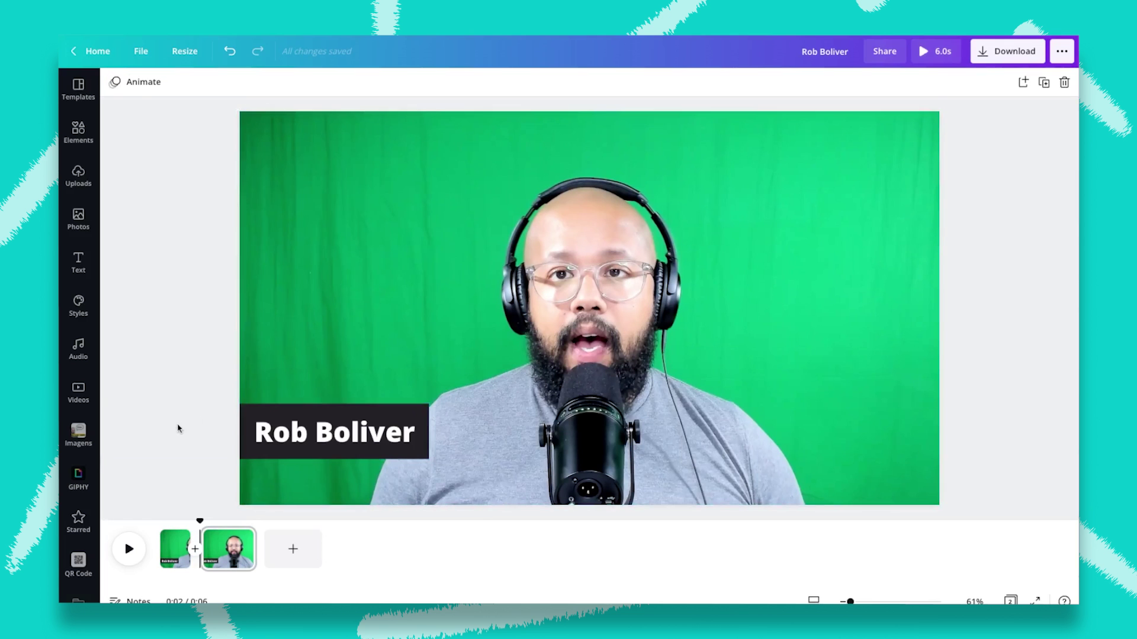
Try removing the name banner from the first clip, preview that page, and undo the removal.
{"action": "left_click", "coordinate": [174, 547]}
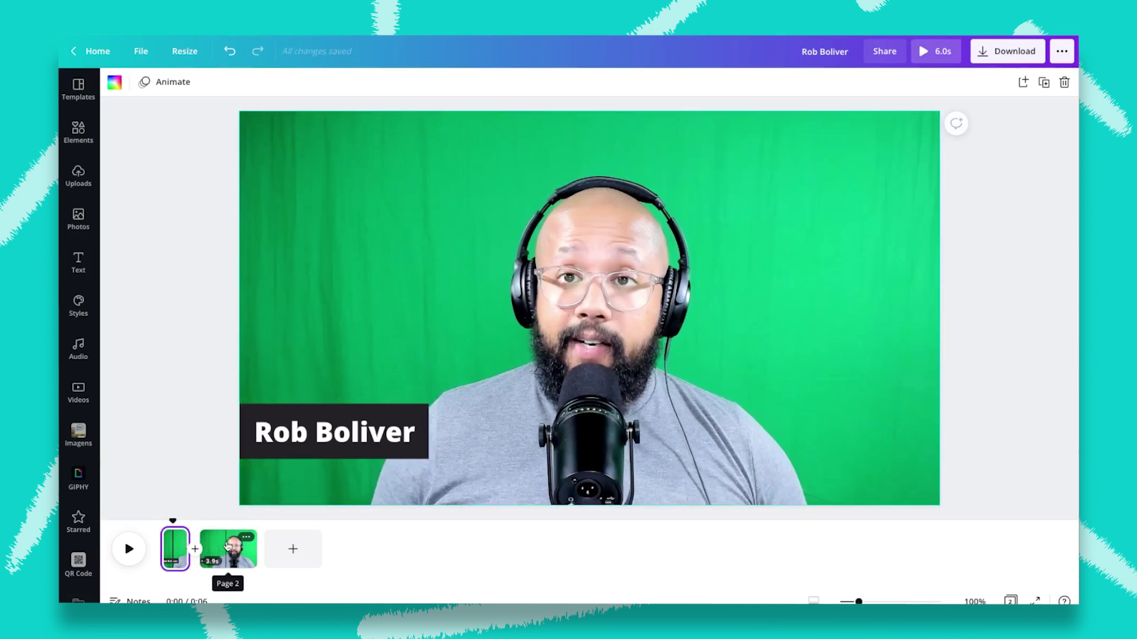
{"action": "left_click", "coordinate": [202, 405]}
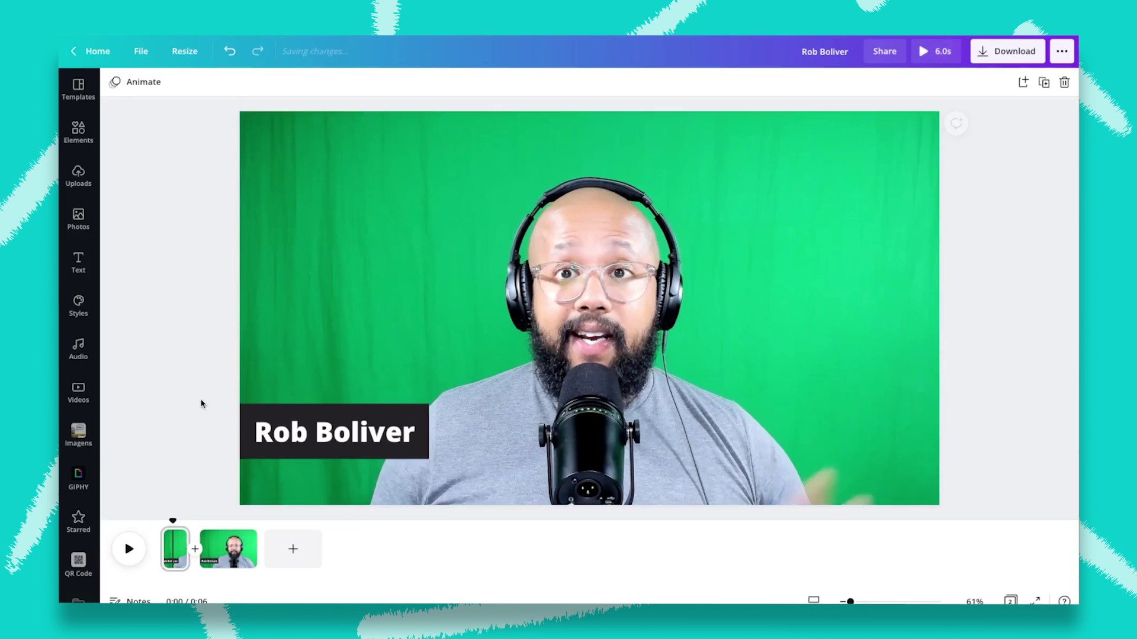
{"action": "left_click", "coordinate": [318, 470]}
{"action": "key", "text": "Delete"}
{"action": "left_click_drag", "start_coordinate": [173, 520], "coordinate": [160, 521]}
{"action": "left_click", "coordinate": [127, 562]}
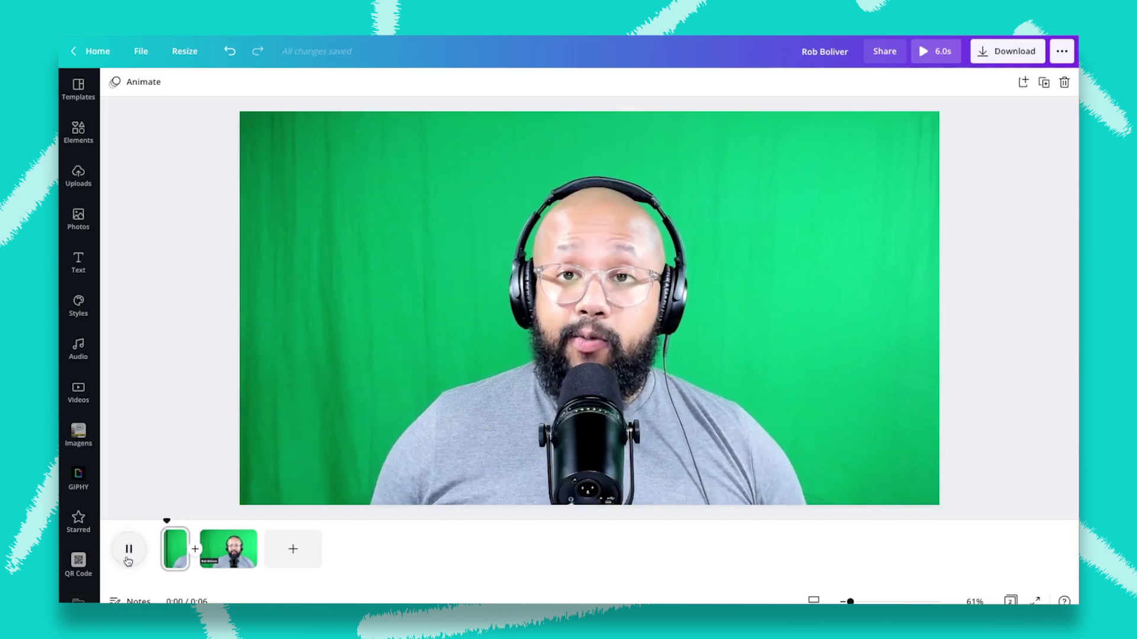
{"action": "left_click", "coordinate": [128, 558]}
{"action": "key", "text": "ctrl+z"}
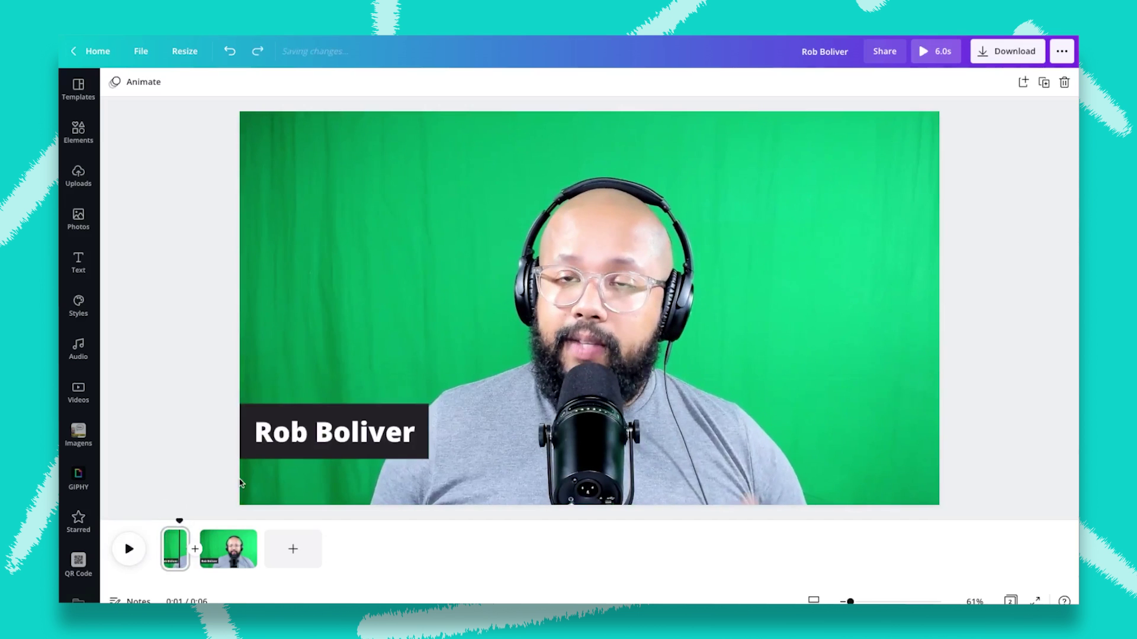
Delete the name text and dark bar from the second clip and play the video from the first clip.
{"action": "left_click", "coordinate": [228, 549]}
{"action": "left_click_drag", "start_coordinate": [196, 383], "coordinate": [426, 515]}
{"action": "key", "text": "Delete"}
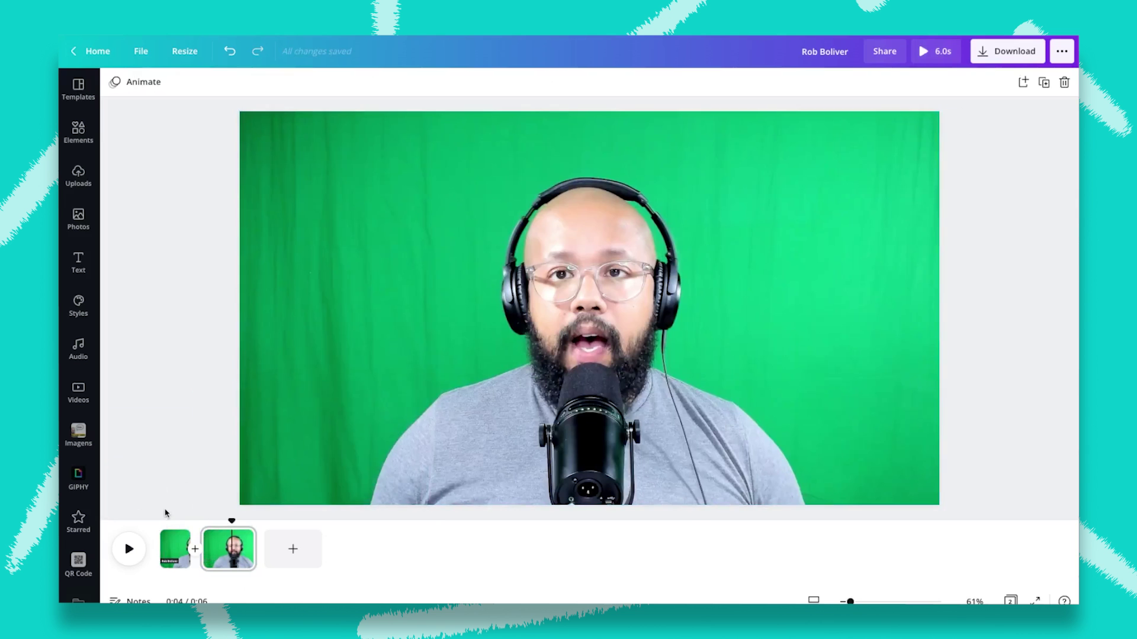
{"action": "left_click", "coordinate": [171, 542]}
{"action": "left_click", "coordinate": [131, 549]}
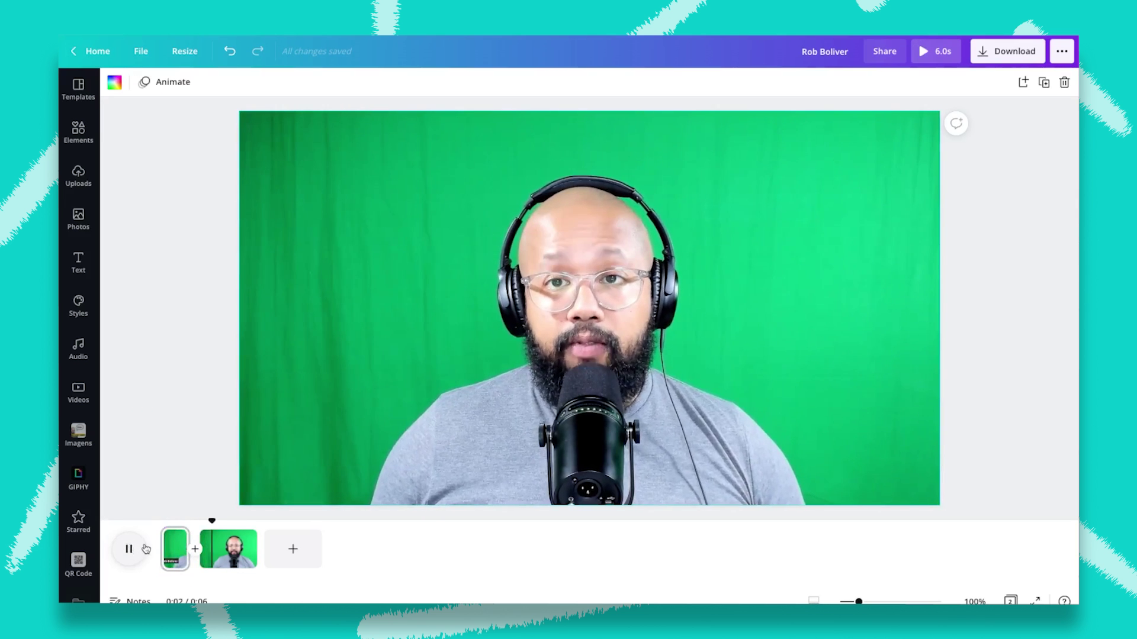
{"action": "left_click", "coordinate": [145, 549]}
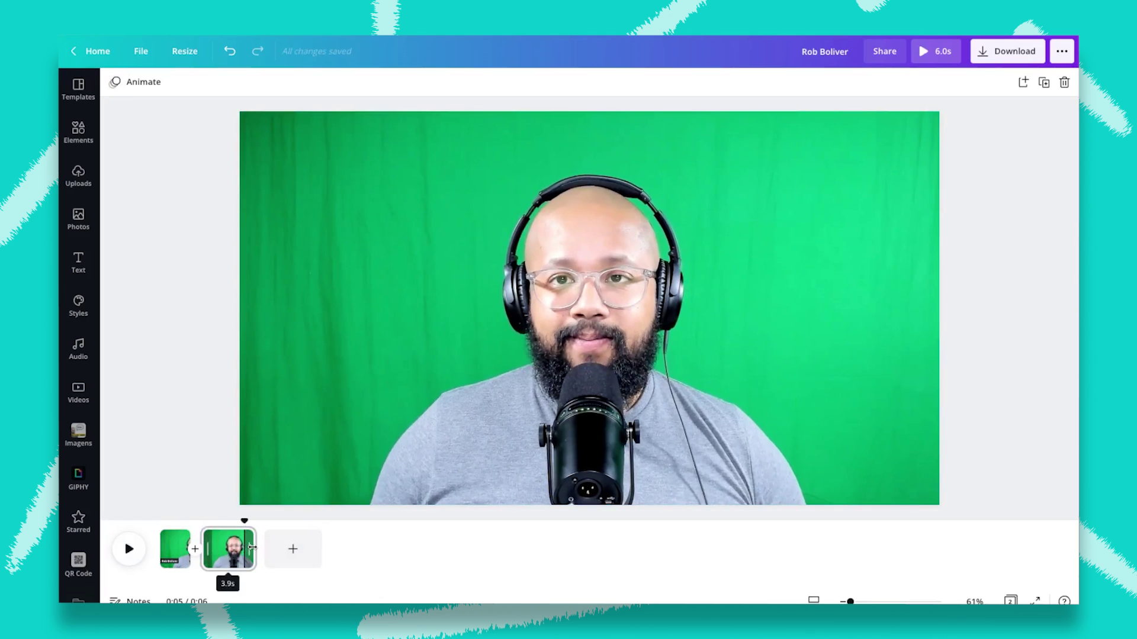
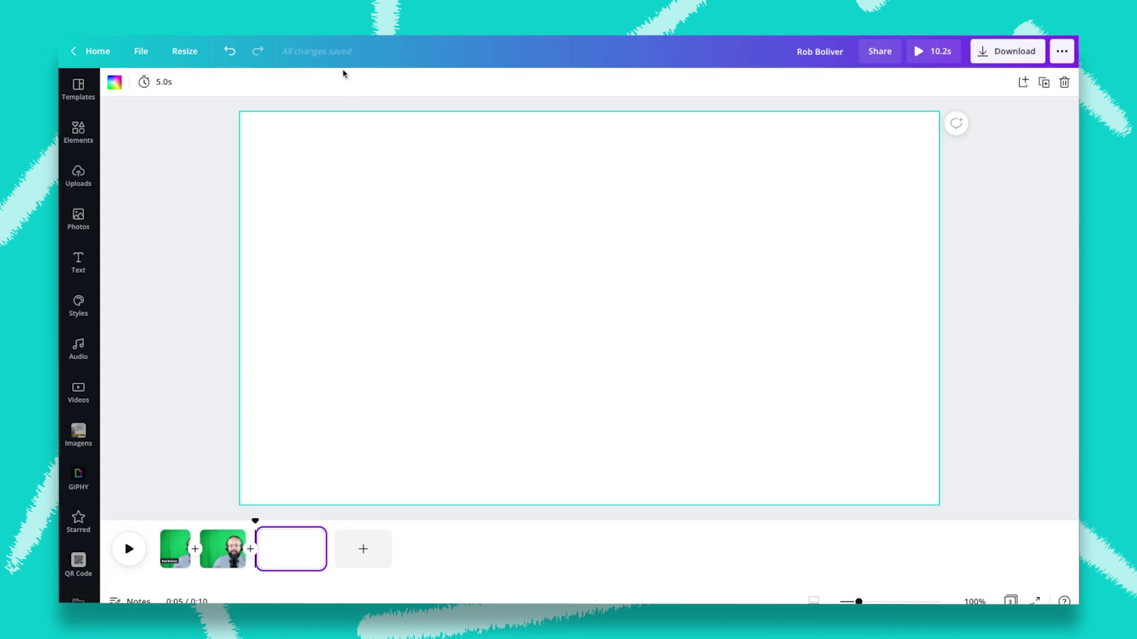
Start a self-recording with screen share and share the Chrome tab "Untitled design - Instagram Post".
{"action": "left_click", "coordinate": [82, 179]}
{"action": "left_click", "coordinate": [220, 148]}
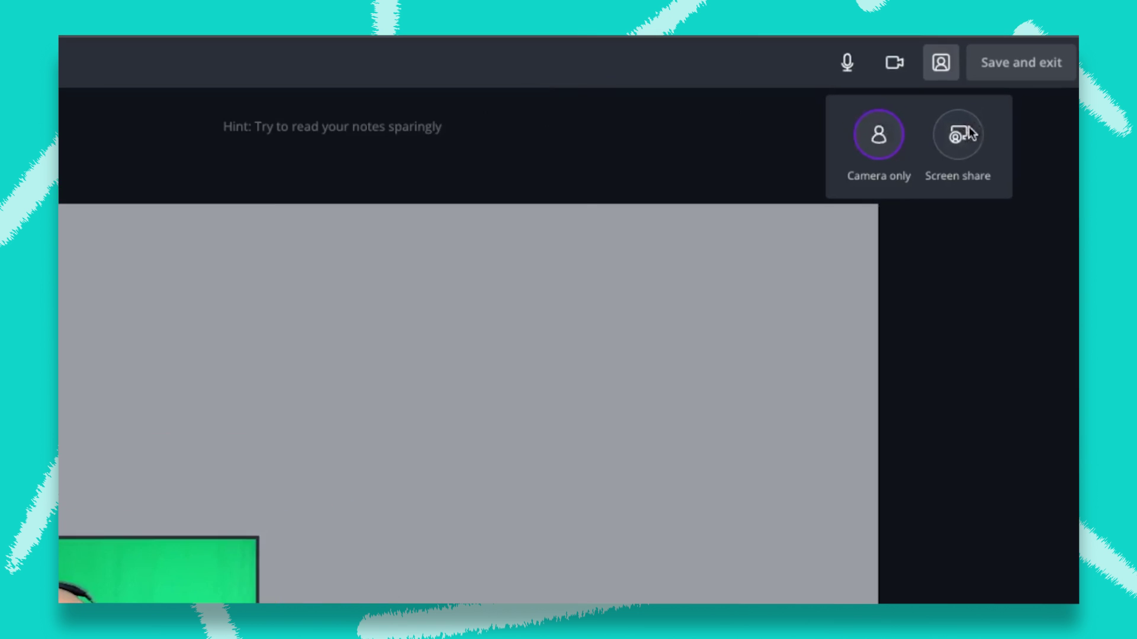
{"action": "left_click", "coordinate": [969, 126]}
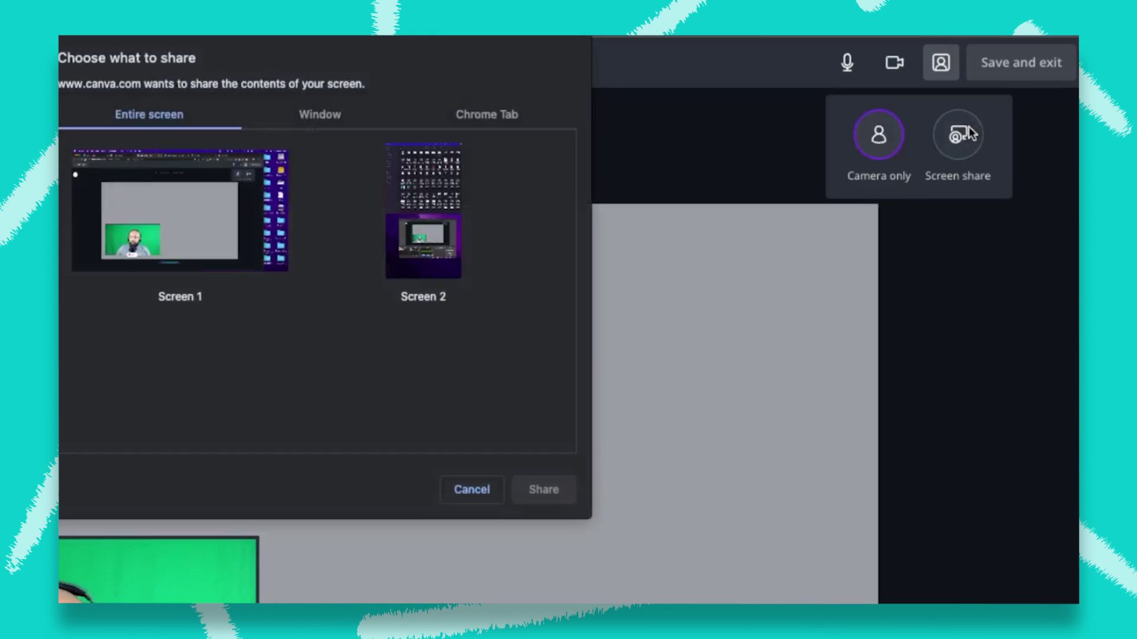
{"action": "left_click", "coordinate": [328, 116]}
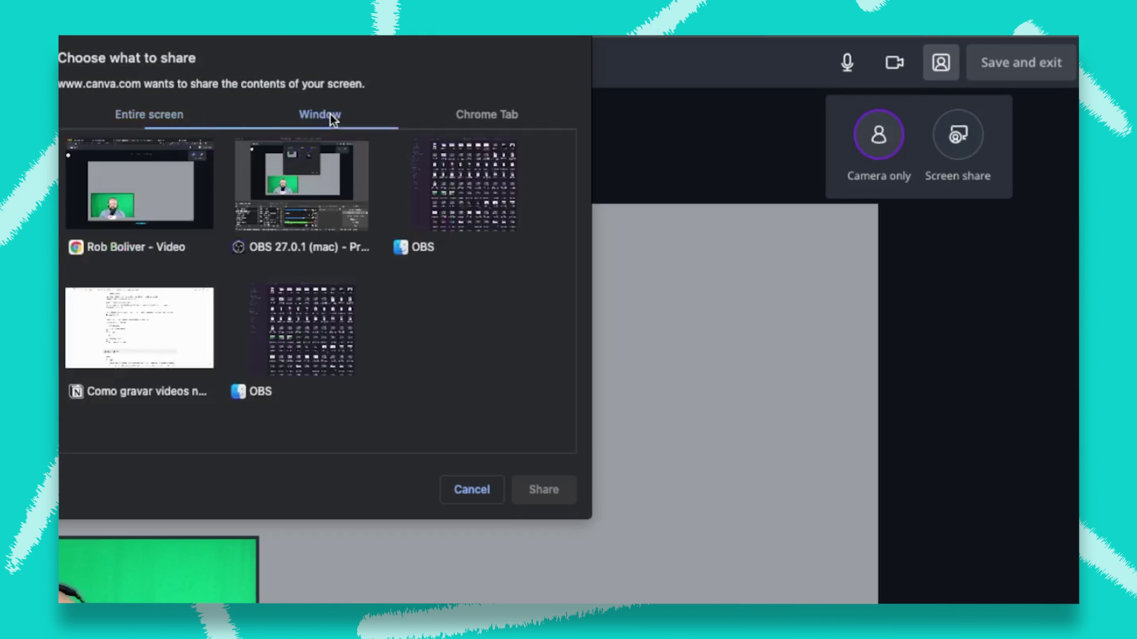
{"action": "left_click", "coordinate": [472, 114]}
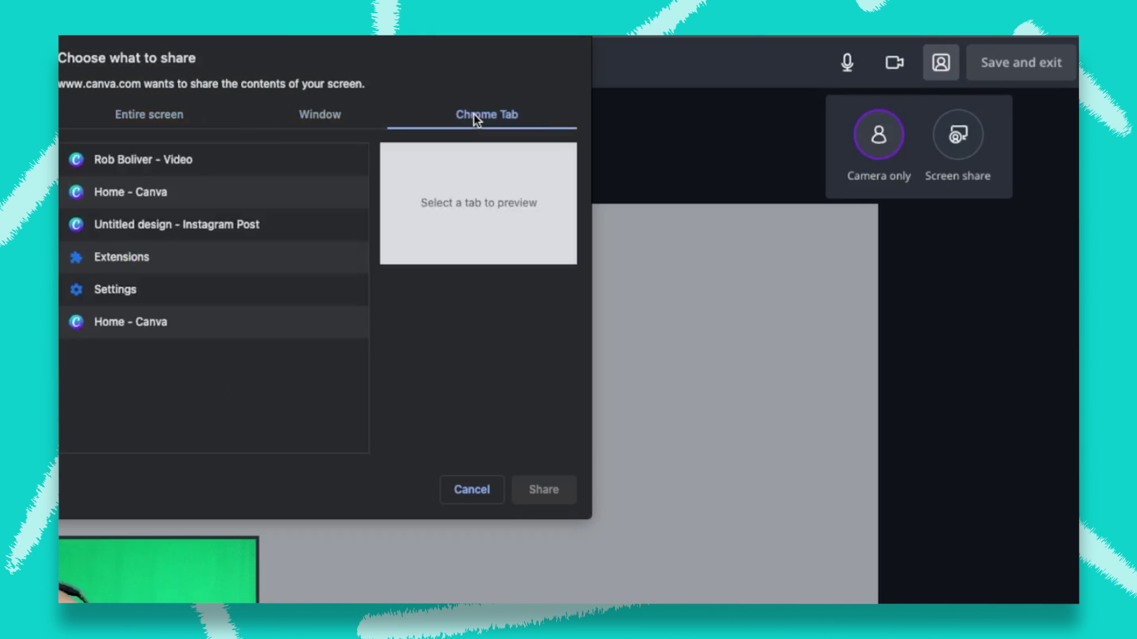
{"action": "left_click", "coordinate": [199, 223]}
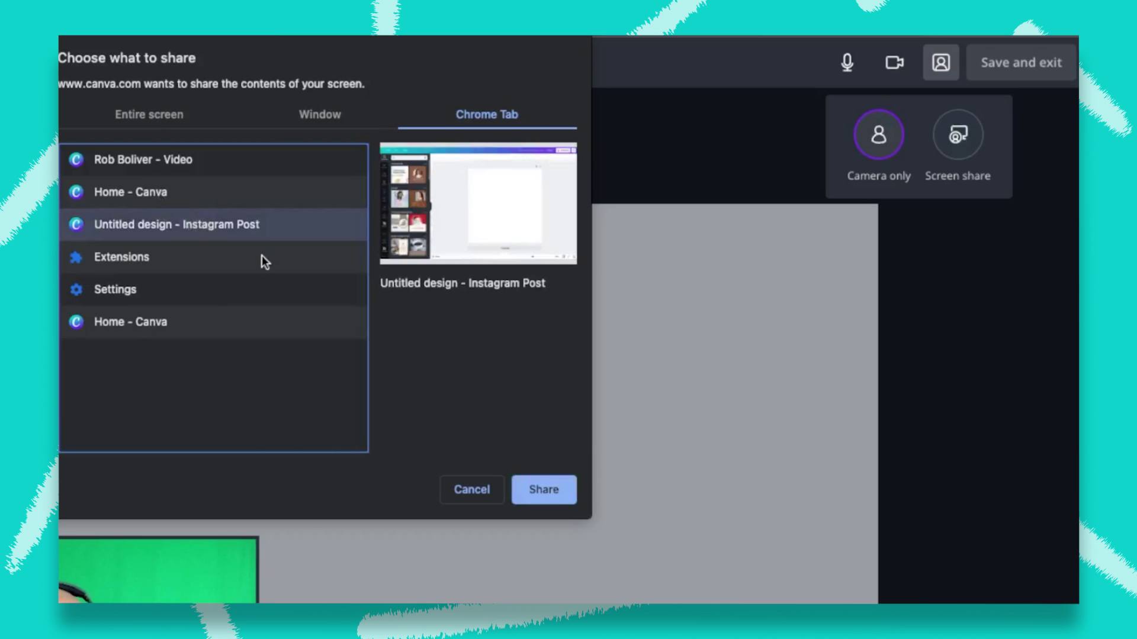
{"action": "left_click", "coordinate": [553, 483]}
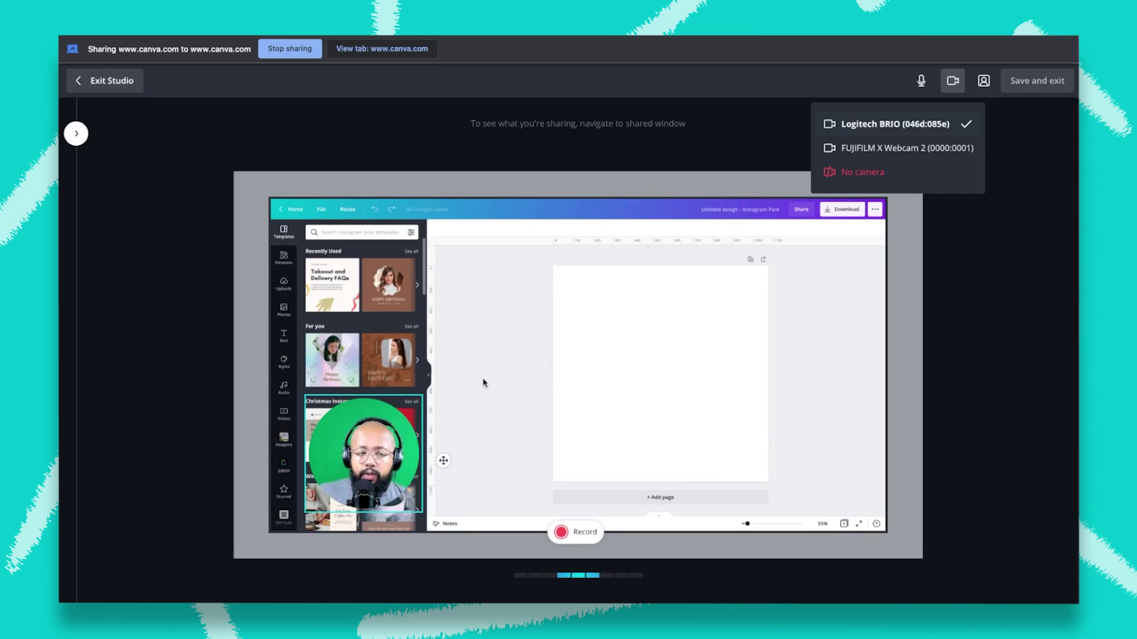
Move the webcam bubble to the lower-right area of the shared screen and set the camera to No camera.
{"action": "left_click_drag", "start_coordinate": [343, 431], "coordinate": [812, 446]}
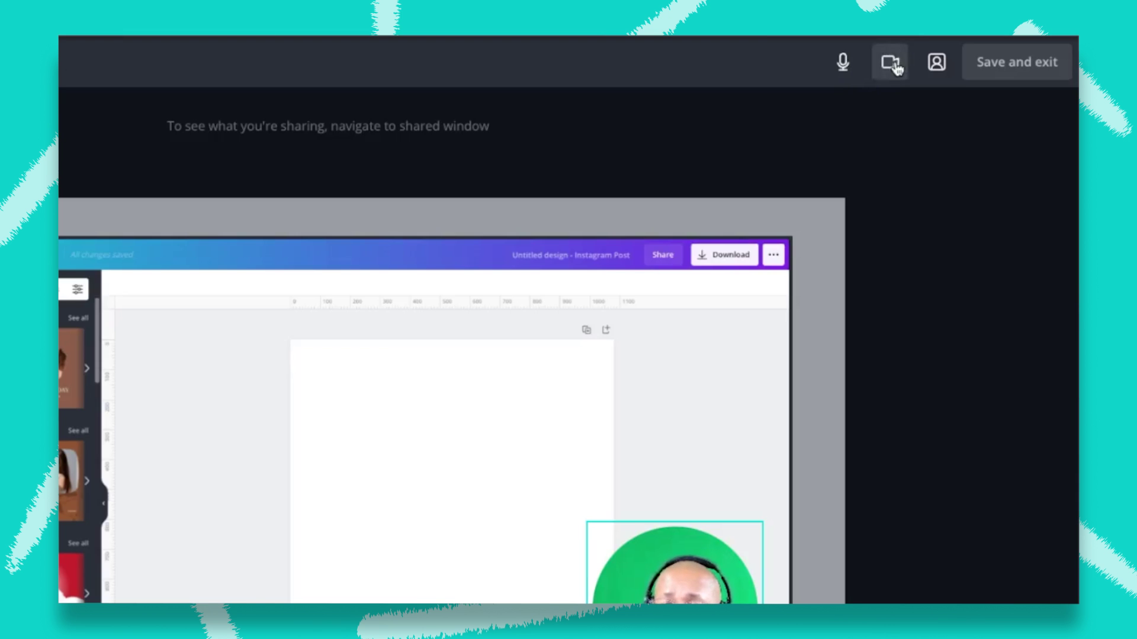
{"action": "left_click", "coordinate": [891, 63]}
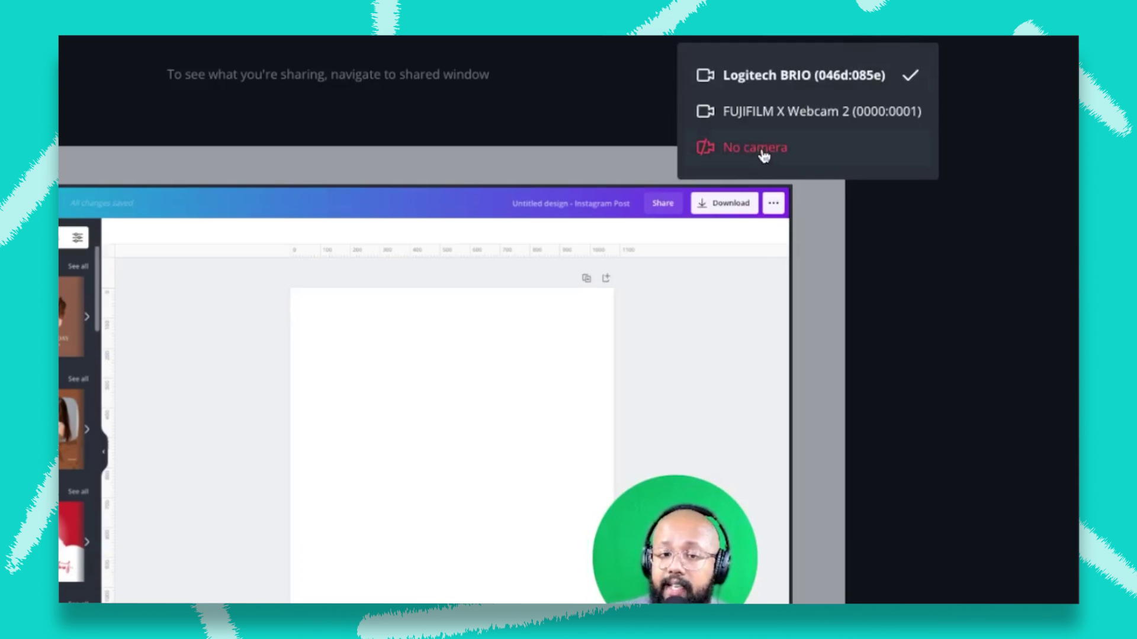
{"action": "left_click", "coordinate": [764, 156]}
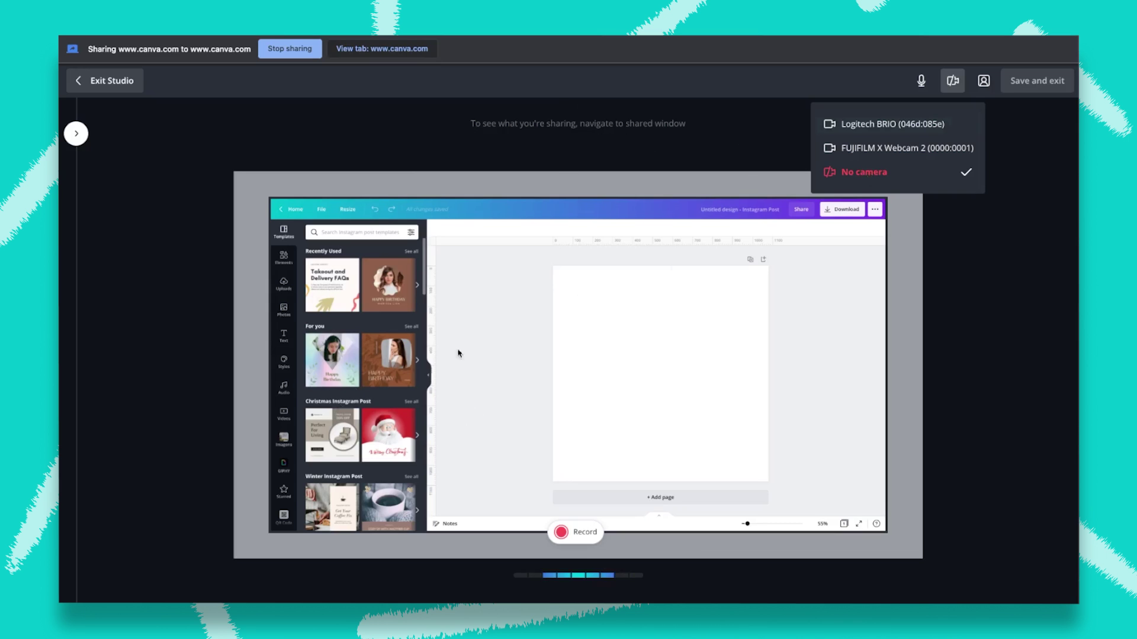
Review the available microphones, keep Shure MV7, and start recording the shared tab.
{"action": "left_click", "coordinate": [918, 83]}
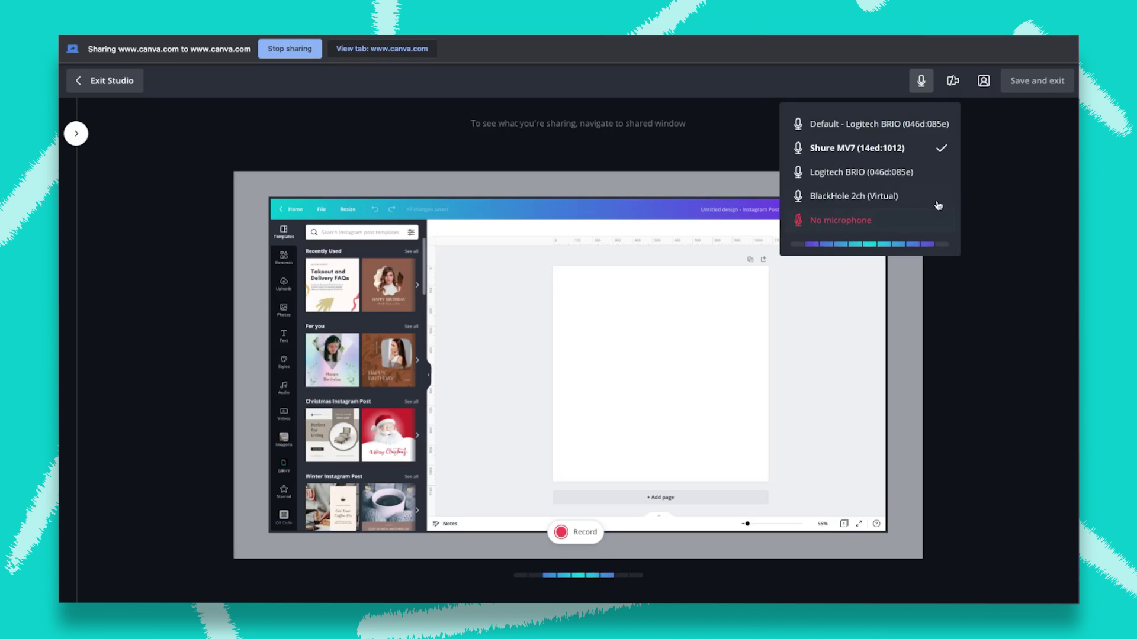
{"action": "left_click", "coordinate": [1017, 256]}
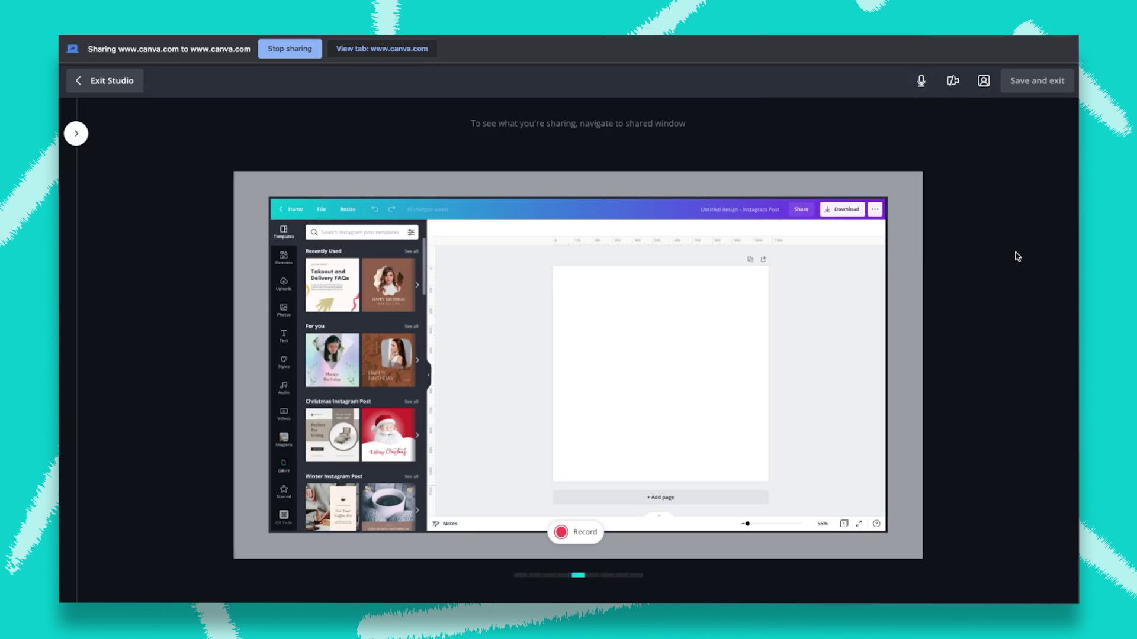
{"action": "left_click", "coordinate": [584, 533]}
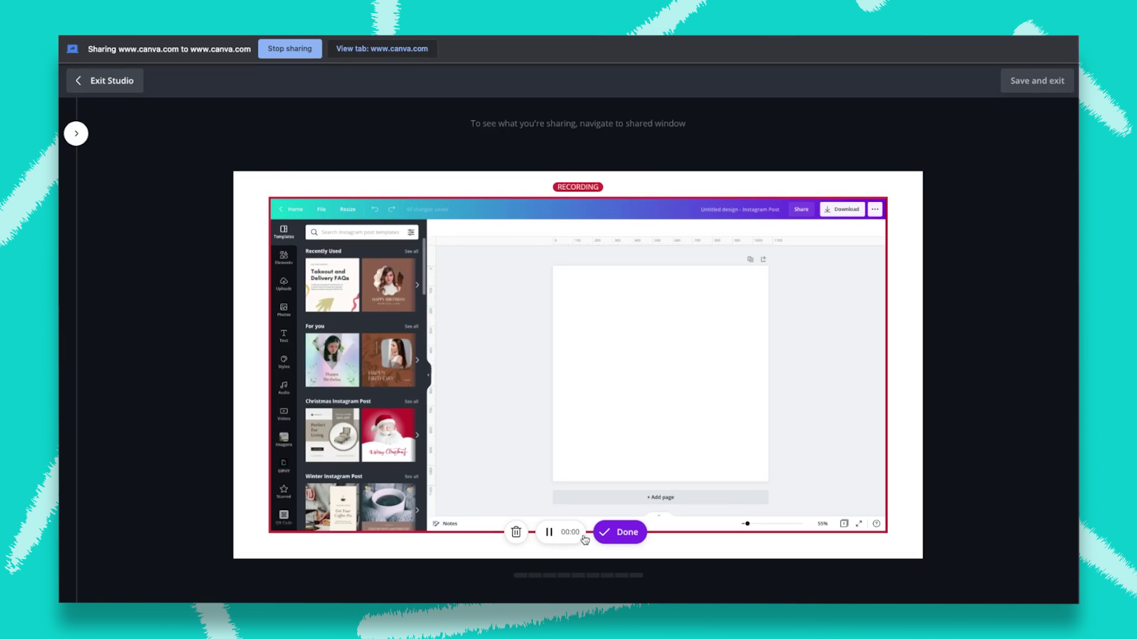
Switch to the shared Instagram post and apply the "Can Coronavirus be transmitted through food?" page of the Takeout and Delivery FAQs template.
{"action": "key", "text": "ctrl+Tab"}
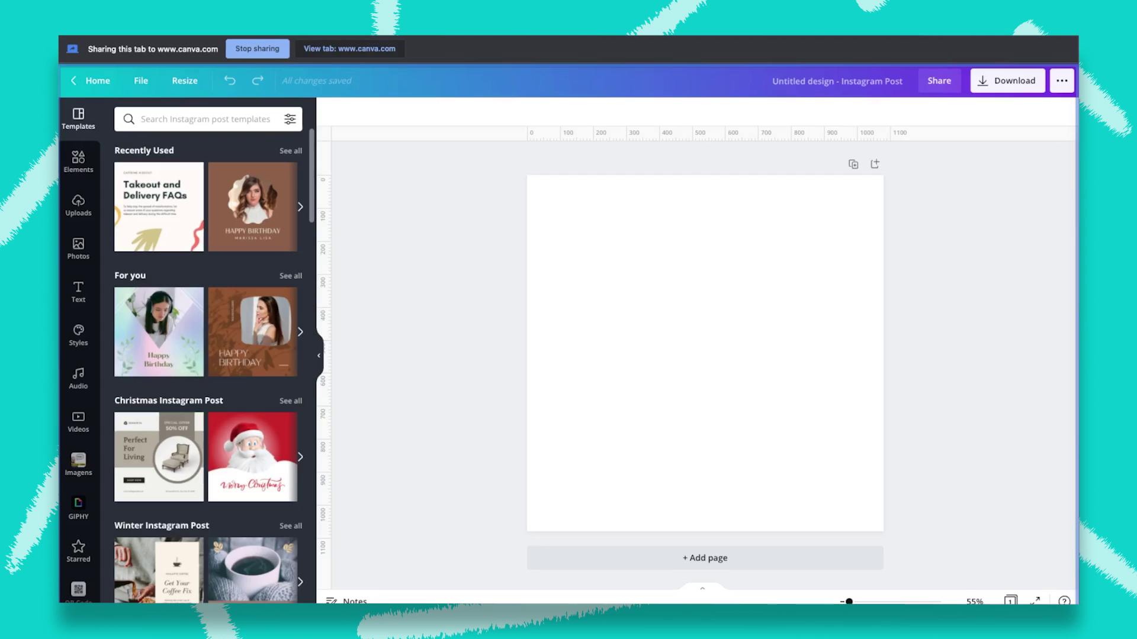
{"action": "left_click", "coordinate": [320, 358]}
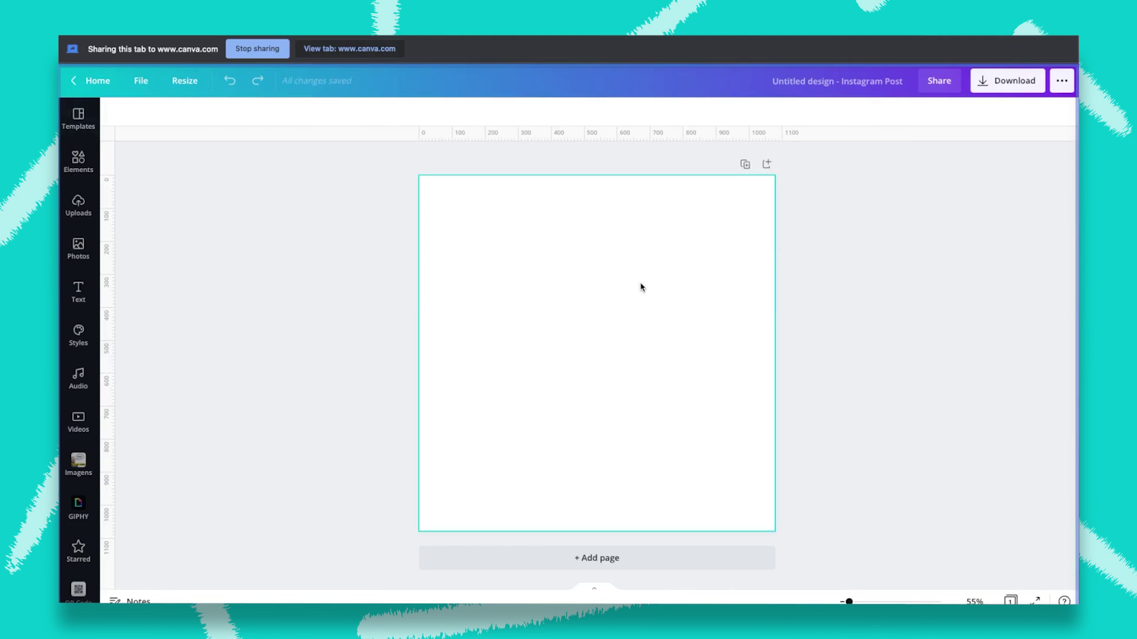
{"action": "left_click", "coordinate": [73, 127]}
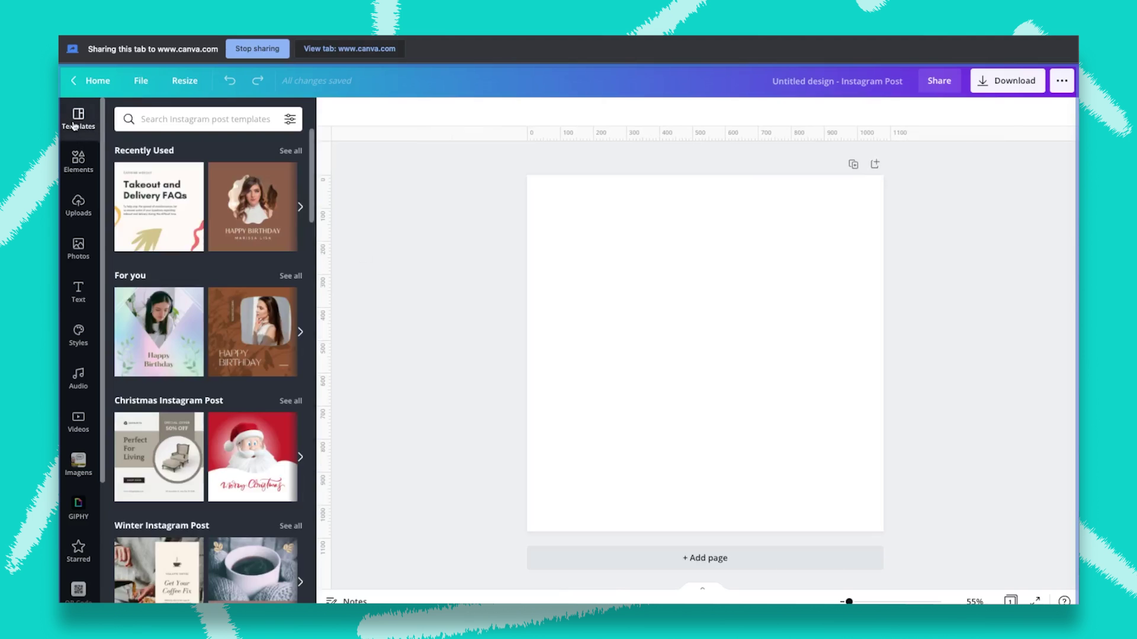
{"action": "left_click", "coordinate": [180, 204]}
{"action": "left_click", "coordinate": [288, 286]}
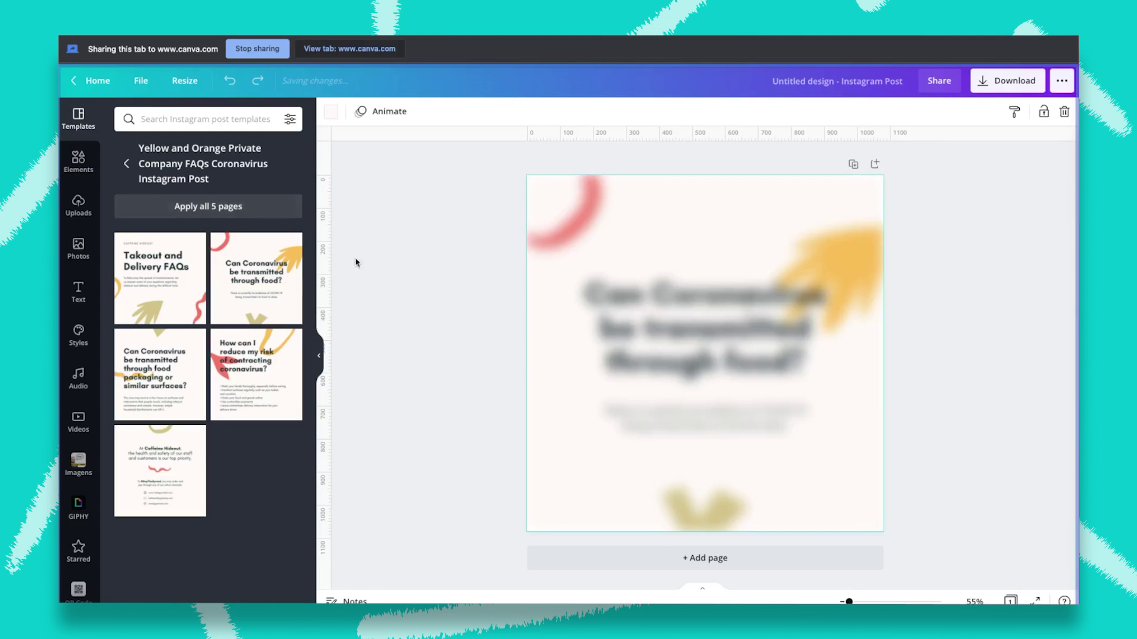
Add a blank second page after the Coronavirus FAQ page in the shared Instagram post.
{"action": "left_click", "coordinate": [319, 356]}
{"action": "left_click", "coordinate": [592, 328]}
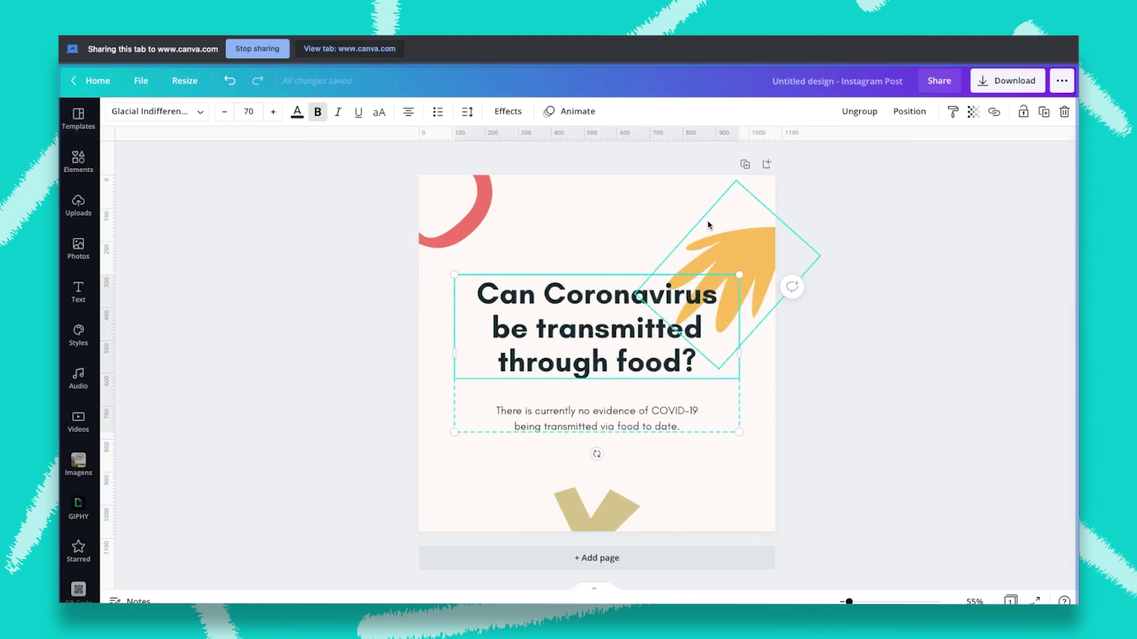
{"action": "left_click", "coordinate": [767, 164]}
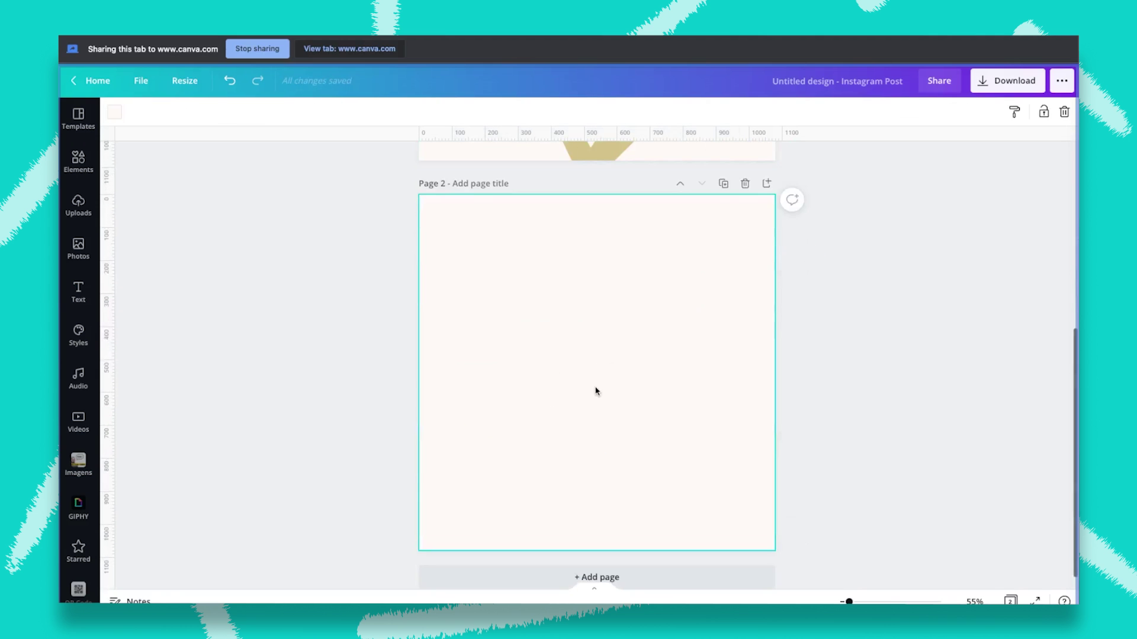
{"action": "scroll", "coordinate": [596, 391], "scroll_direction": "up", "scroll_amount": 5}
{"action": "scroll", "coordinate": [596, 392], "scroll_direction": "down", "scroll_amount": 5}
{"action": "scroll", "coordinate": [596, 392], "scroll_direction": "up", "scroll_amount": 3}
{"action": "scroll", "coordinate": [596, 391], "scroll_direction": "down", "scroll_amount": 3}
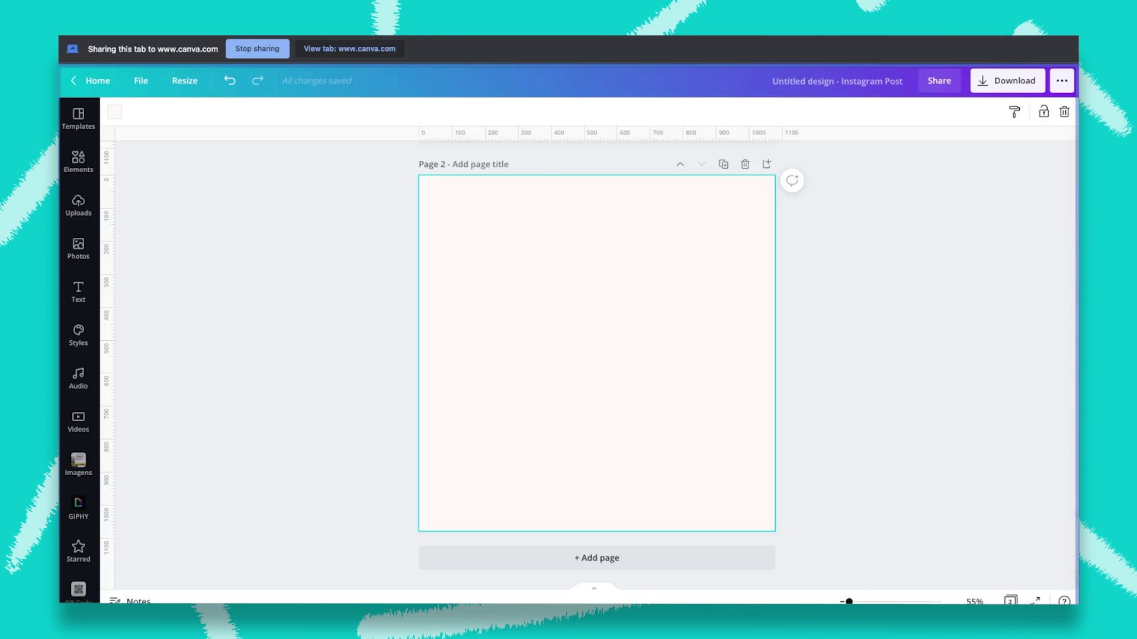
Return to the recording studio, finish the screen-share recording, and save it into the tutorial video.
{"action": "key", "text": "ctrl+Tab"}
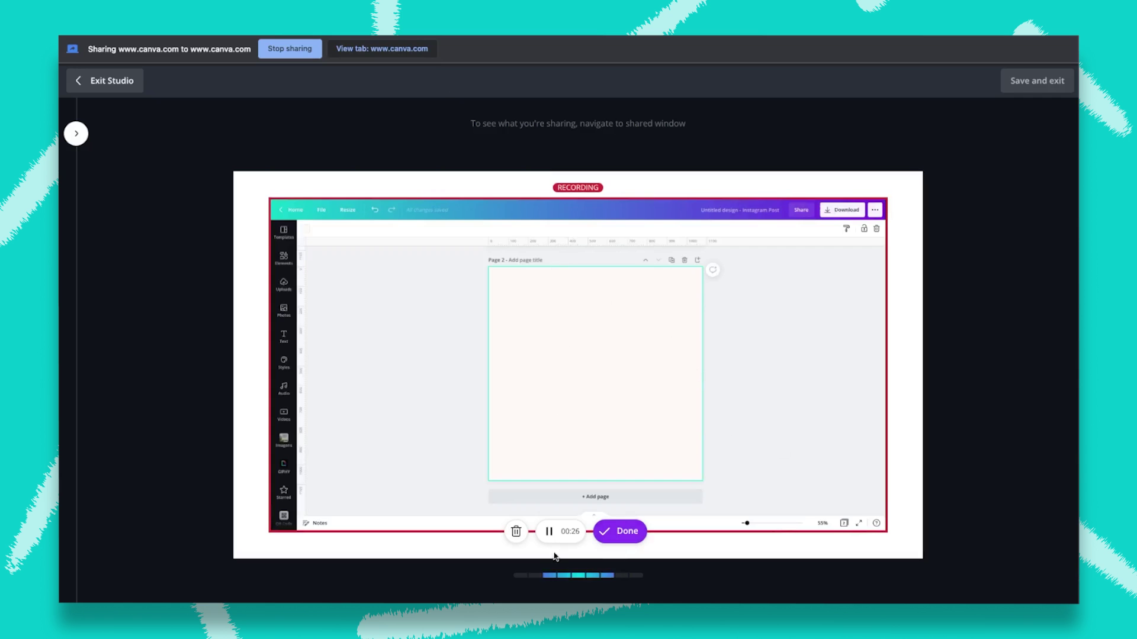
{"action": "left_click", "coordinate": [619, 533]}
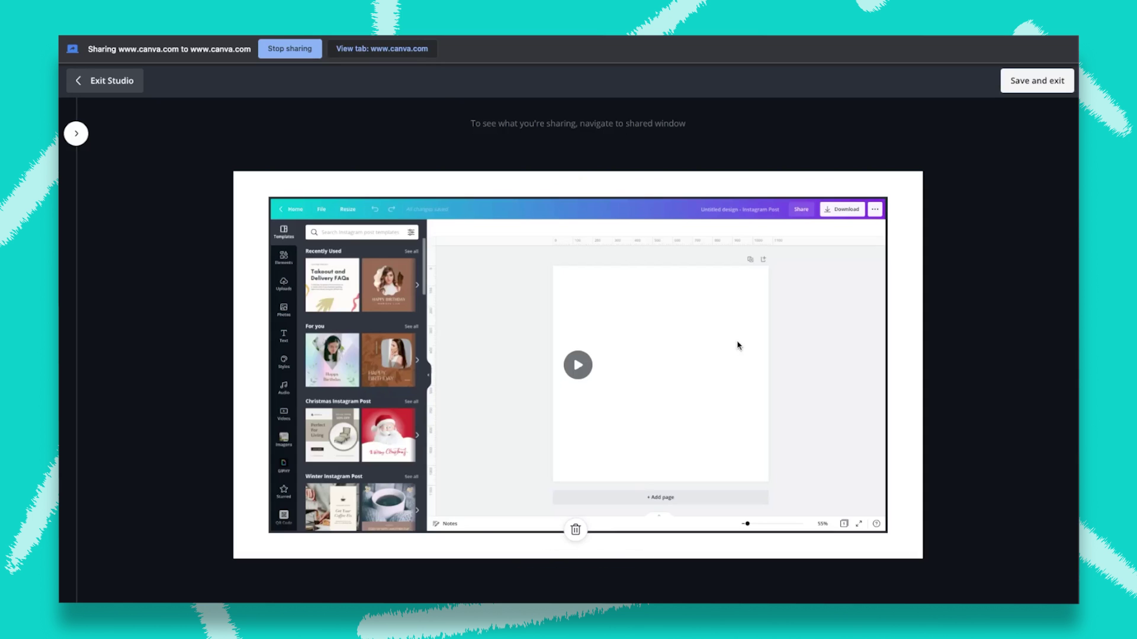
{"action": "left_click", "coordinate": [1053, 80]}
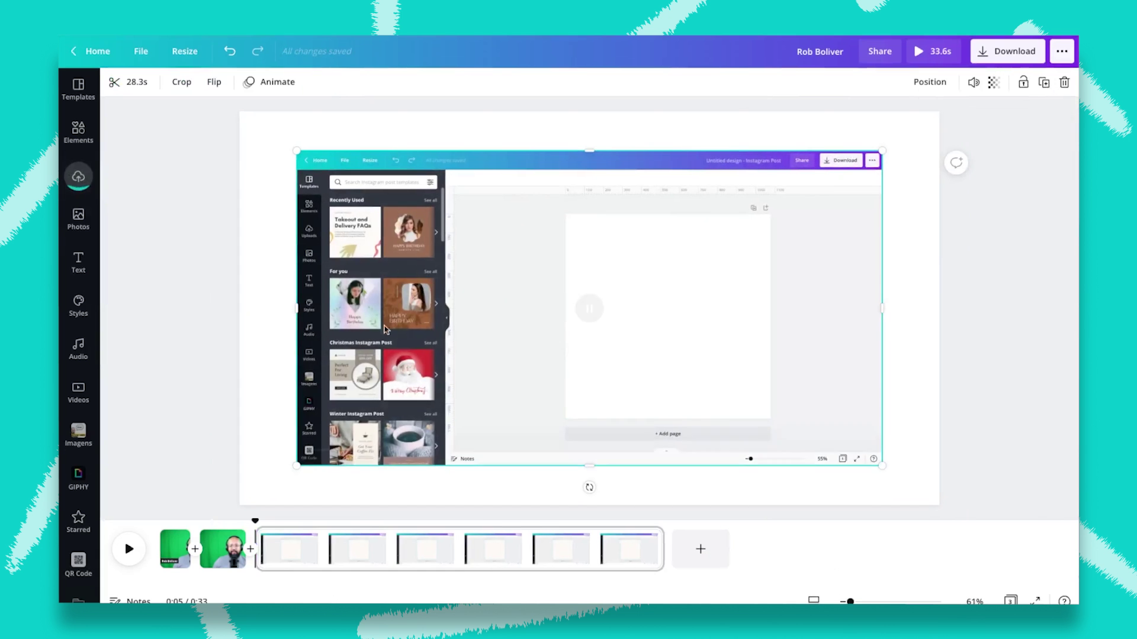
Enlarge the screen-share clip to the full page width and centre it vertically on the page.
{"action": "left_click_drag", "start_coordinate": [590, 320], "coordinate": [534, 299]}
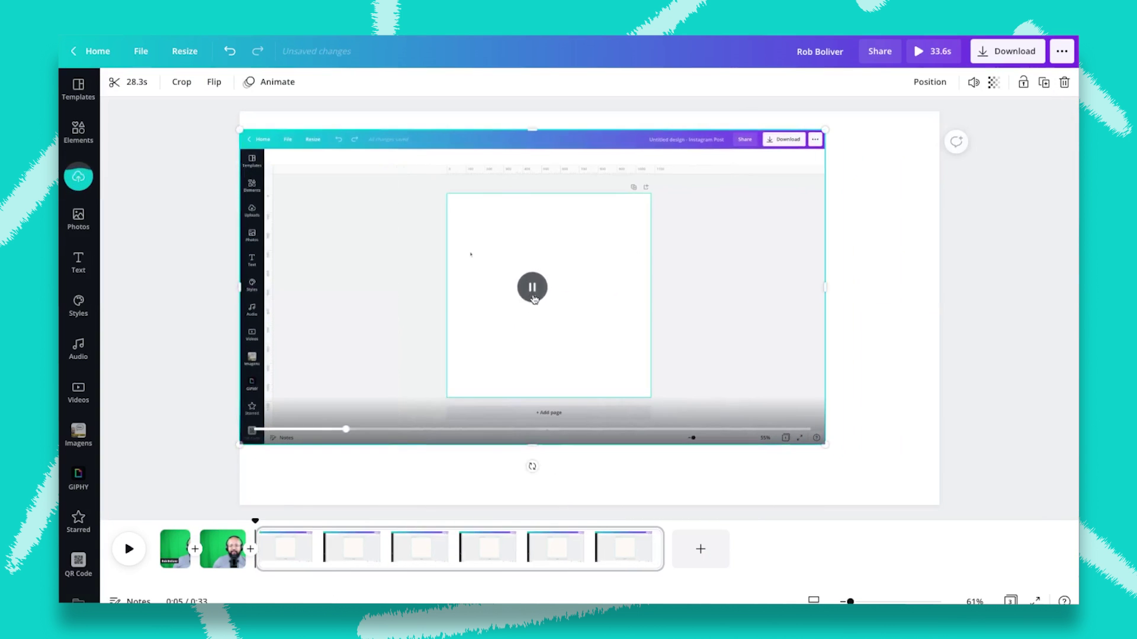
{"action": "left_click_drag", "start_coordinate": [825, 444], "coordinate": [934, 512]}
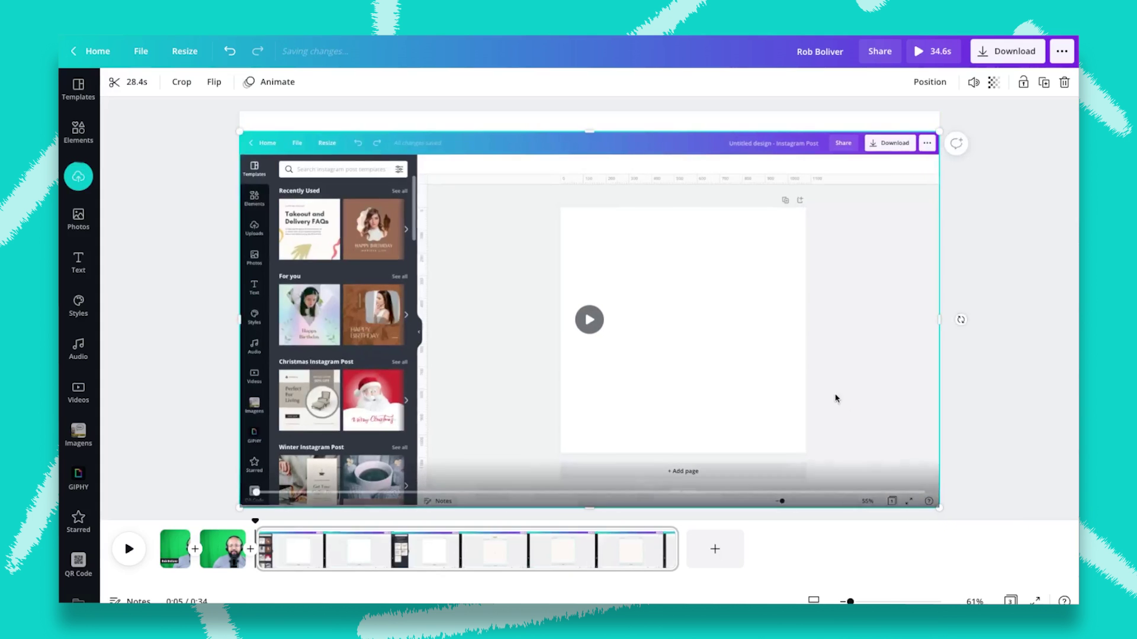
{"action": "left_click_drag", "start_coordinate": [821, 368], "coordinate": [818, 363]}
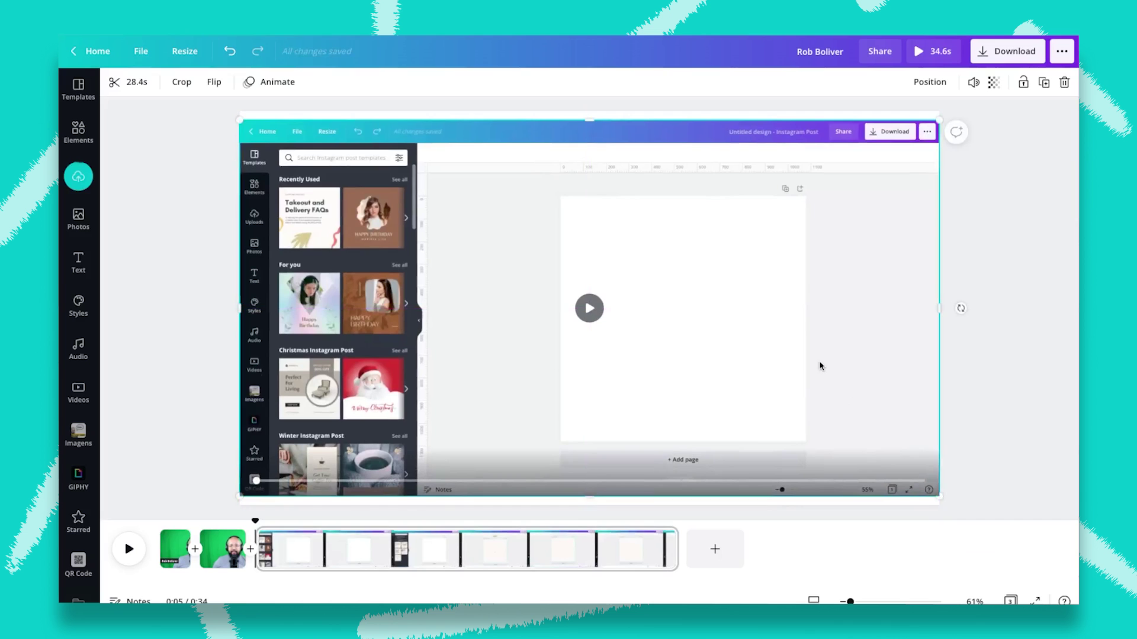
Split the screen-share page at two points on the timeline to make three separate pages.
{"action": "left_click", "coordinate": [372, 563]}
{"action": "right_click", "coordinate": [372, 562]}
{"action": "left_click", "coordinate": [422, 512]}
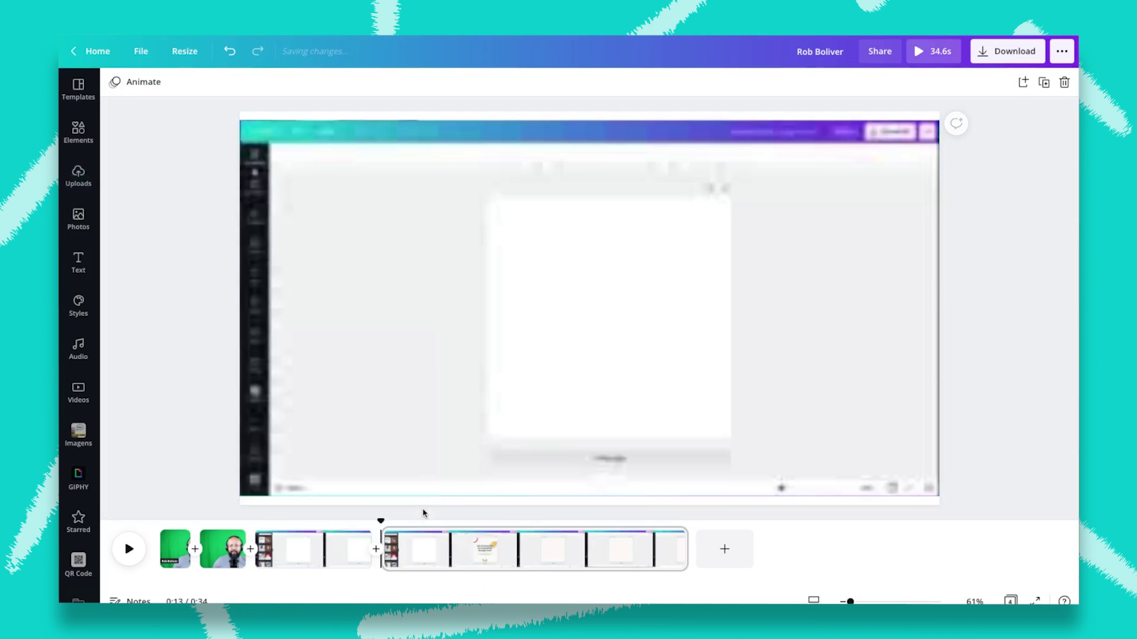
{"action": "right_click", "coordinate": [523, 561]}
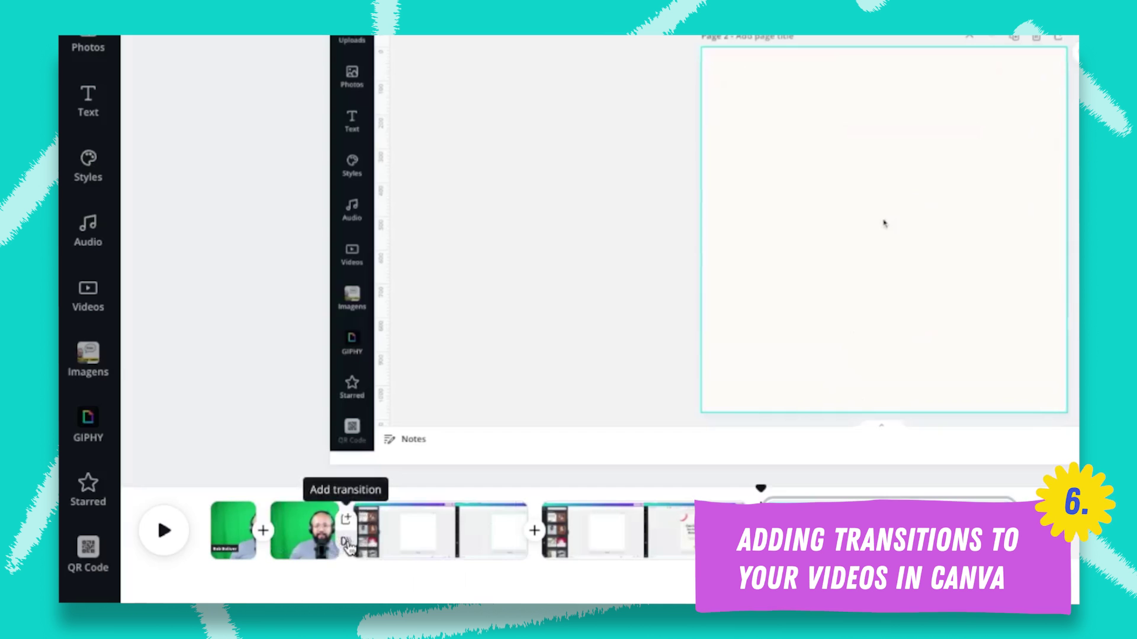
Add a Slide transition with a 0.5-second duration and leftward direction between the second webcam page and the first screen-share page.
{"action": "left_click", "coordinate": [346, 519]}
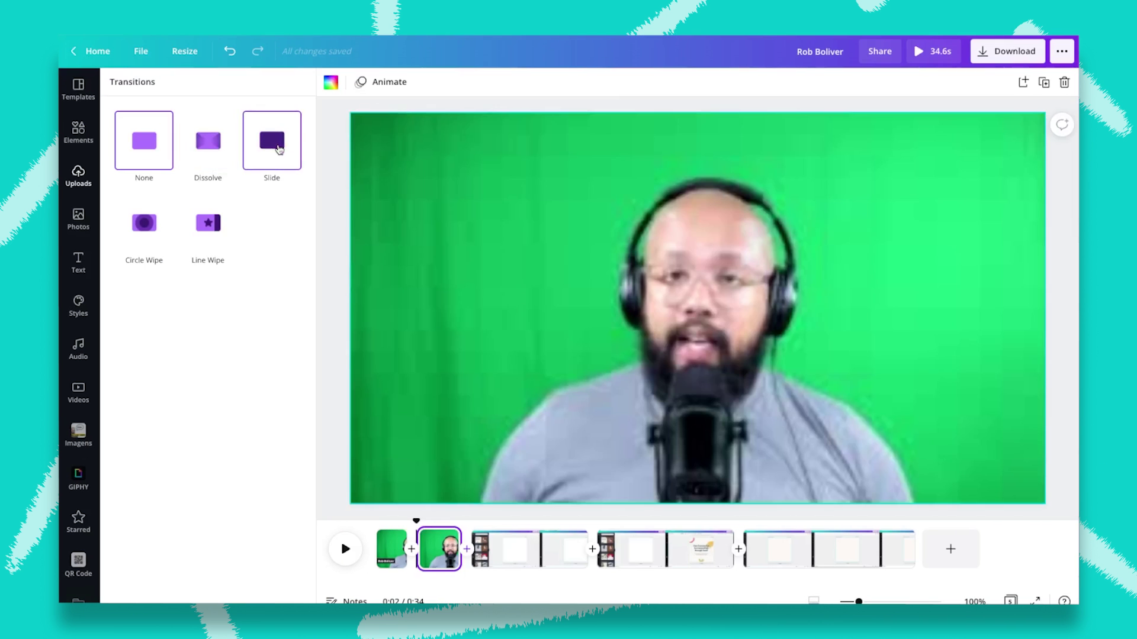
{"action": "left_click", "coordinate": [280, 148]}
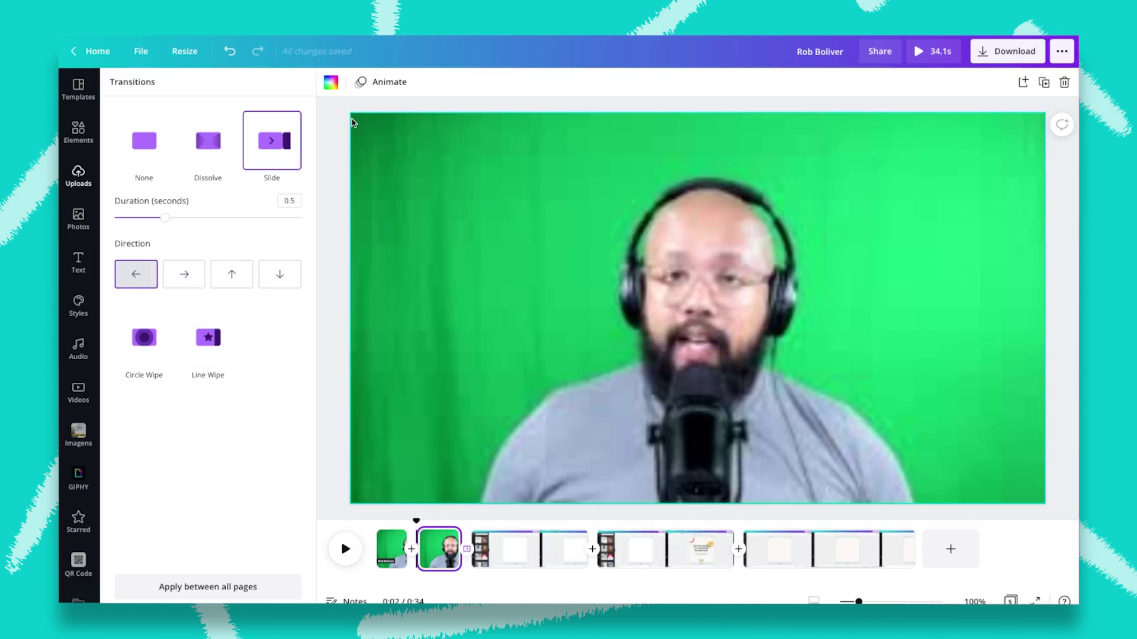
{"action": "left_click", "coordinate": [337, 130]}
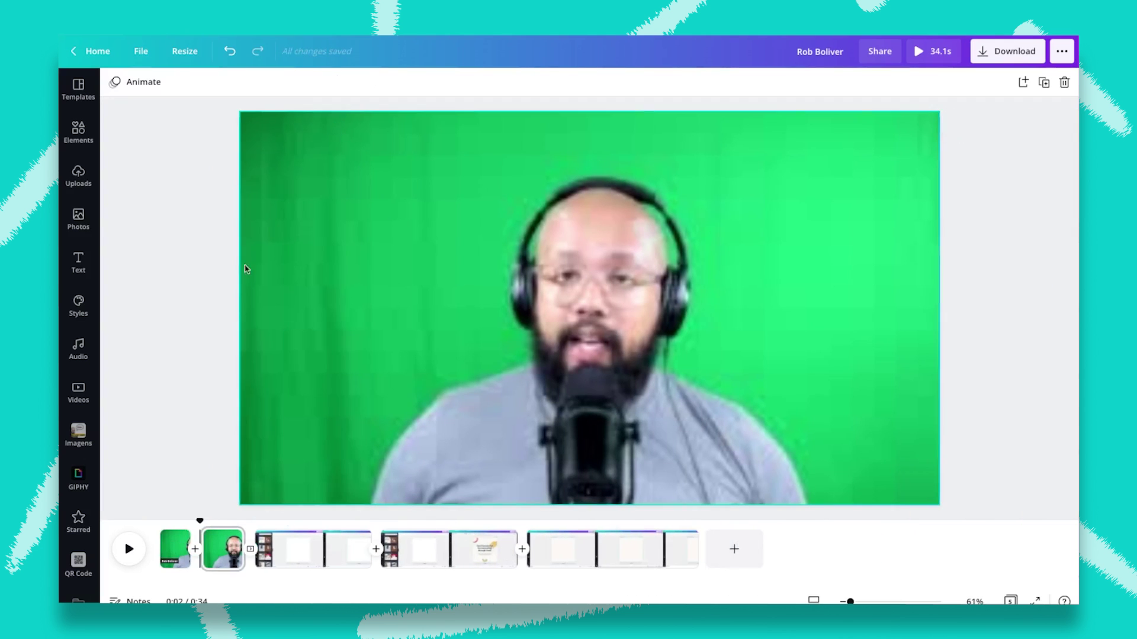
Play the video from the first webcam page through the Slide transition and pause in the screen share.
{"action": "left_click", "coordinate": [175, 536]}
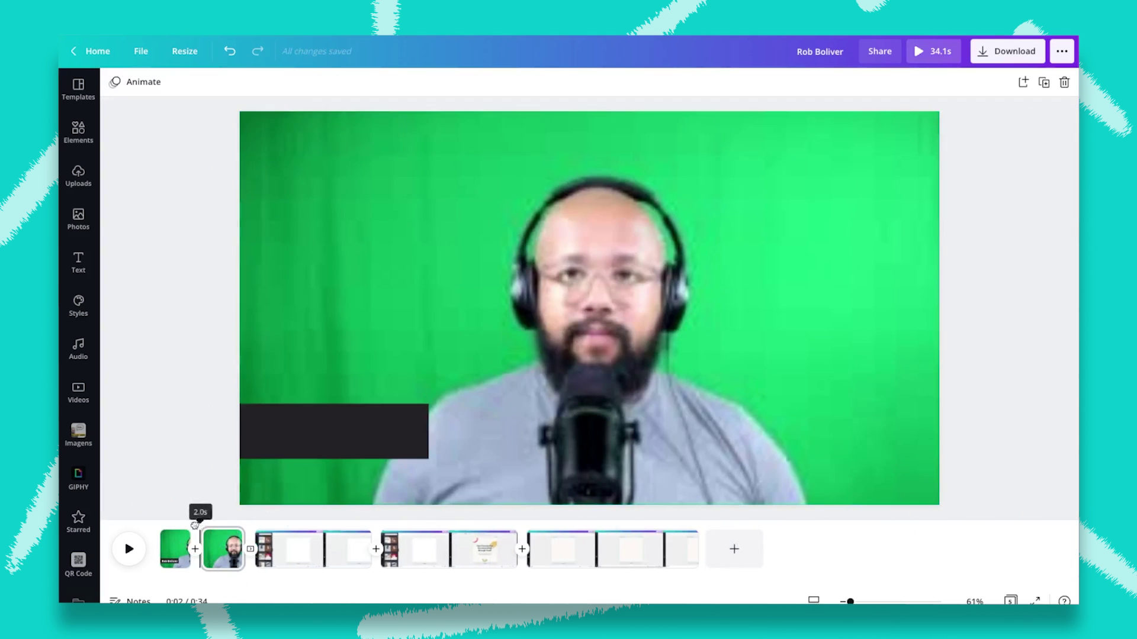
{"action": "left_click", "coordinate": [128, 563]}
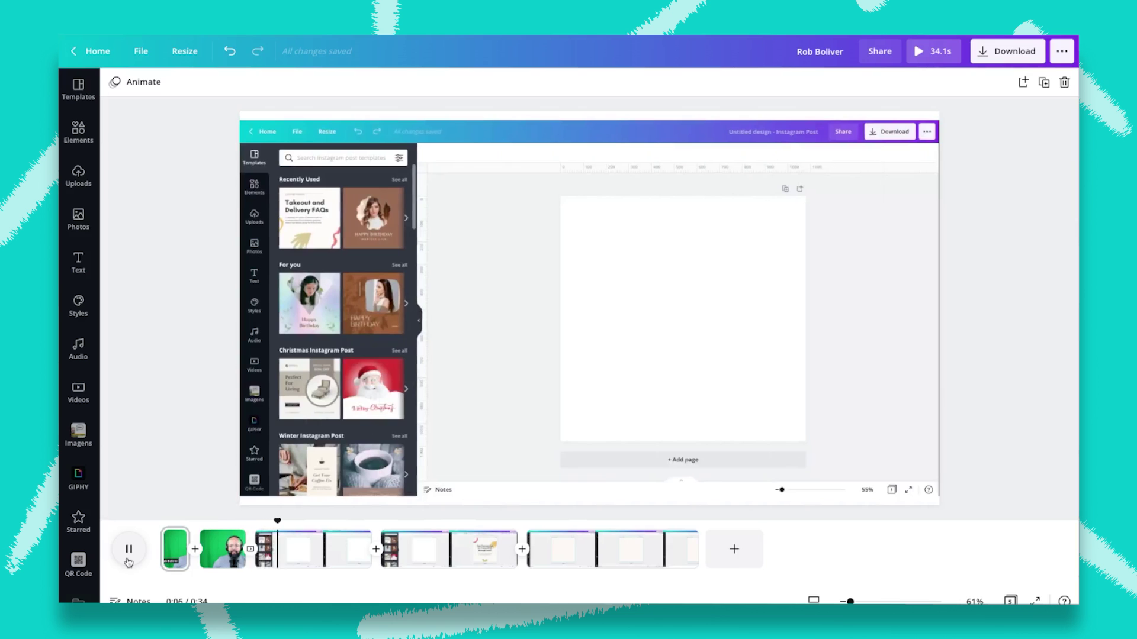
{"action": "left_click", "coordinate": [129, 550]}
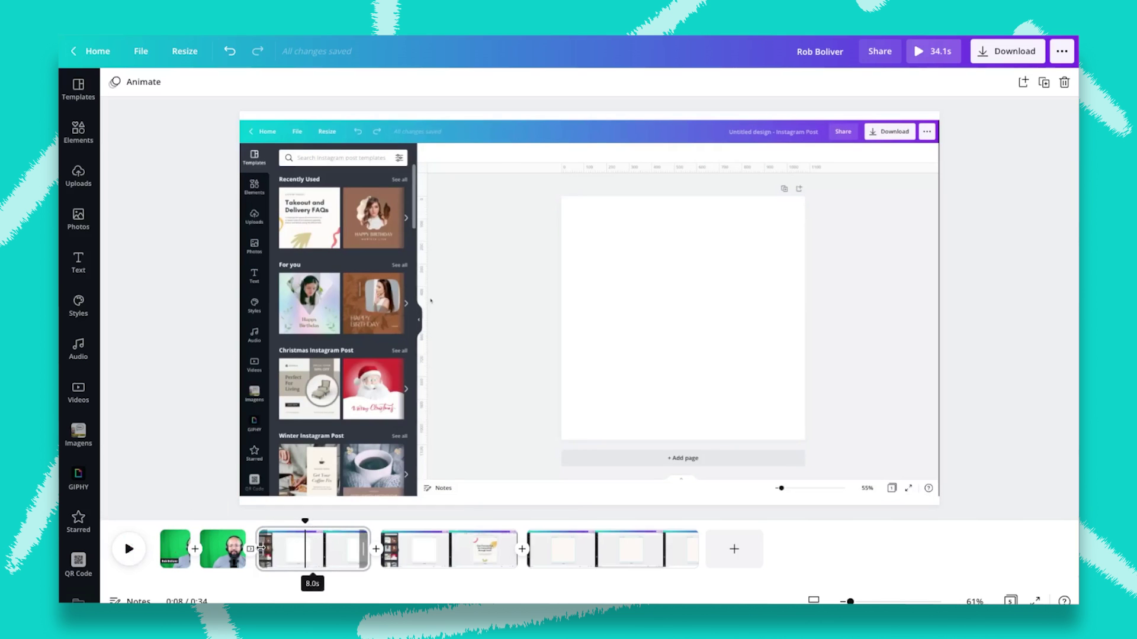
Trim the opening seconds off the first screen-share page and play back the transition into it.
{"action": "left_click_drag", "start_coordinate": [260, 548], "coordinate": [302, 549]}
{"action": "left_click", "coordinate": [223, 550]}
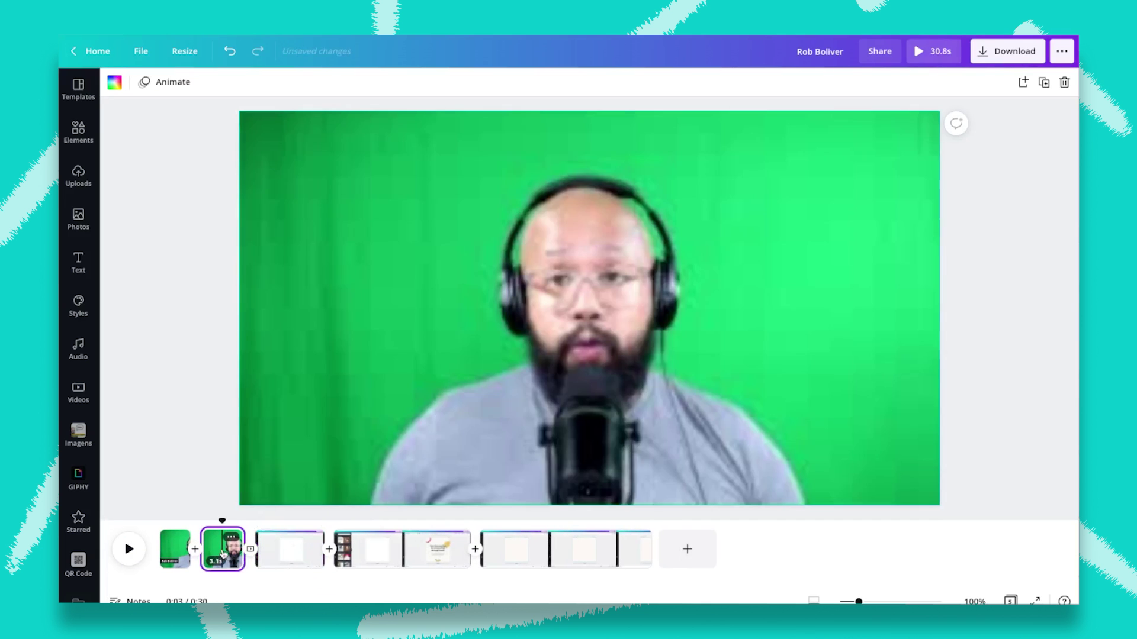
{"action": "left_click", "coordinate": [144, 554]}
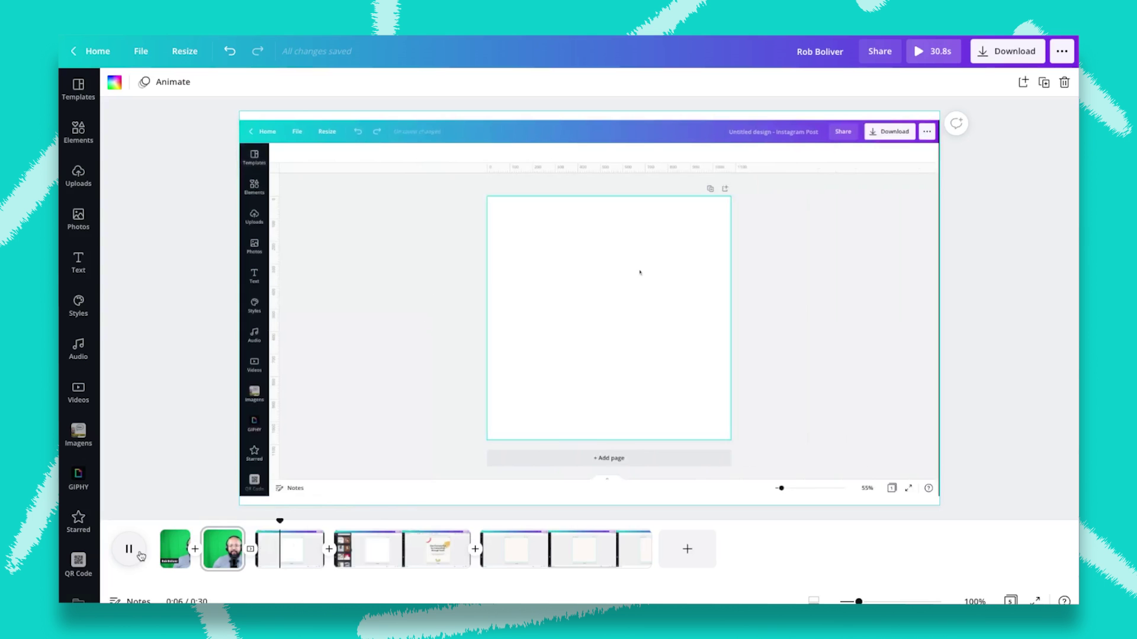
{"action": "left_click", "coordinate": [140, 556]}
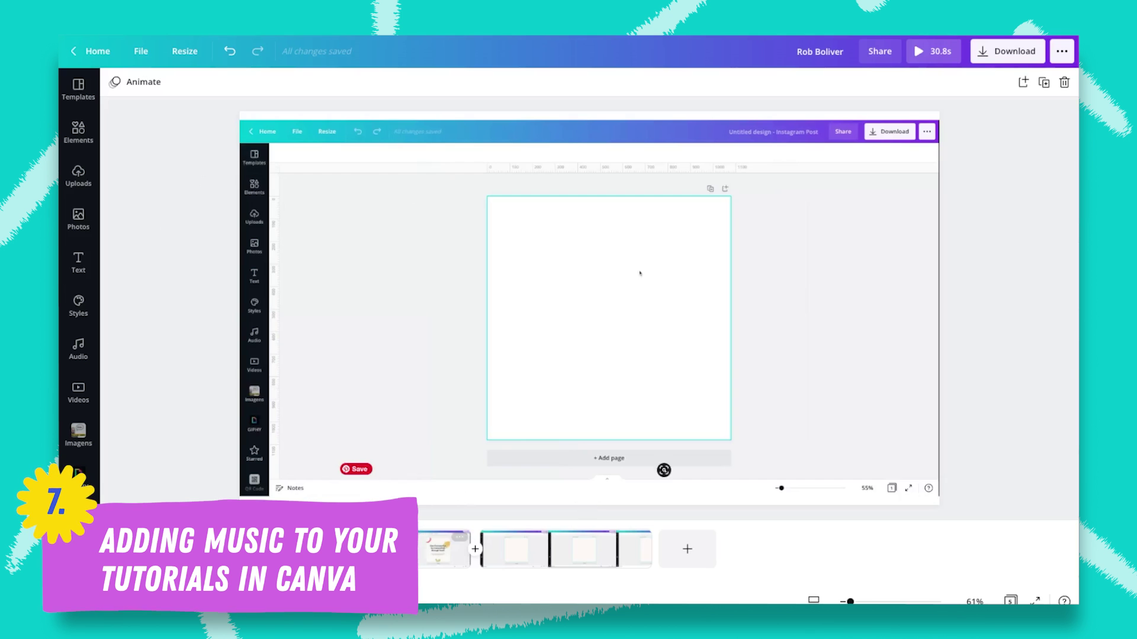
Browse the audio library's genre categories for background music and preview the Ambient track The Unfolding.
{"action": "left_click", "coordinate": [79, 185]}
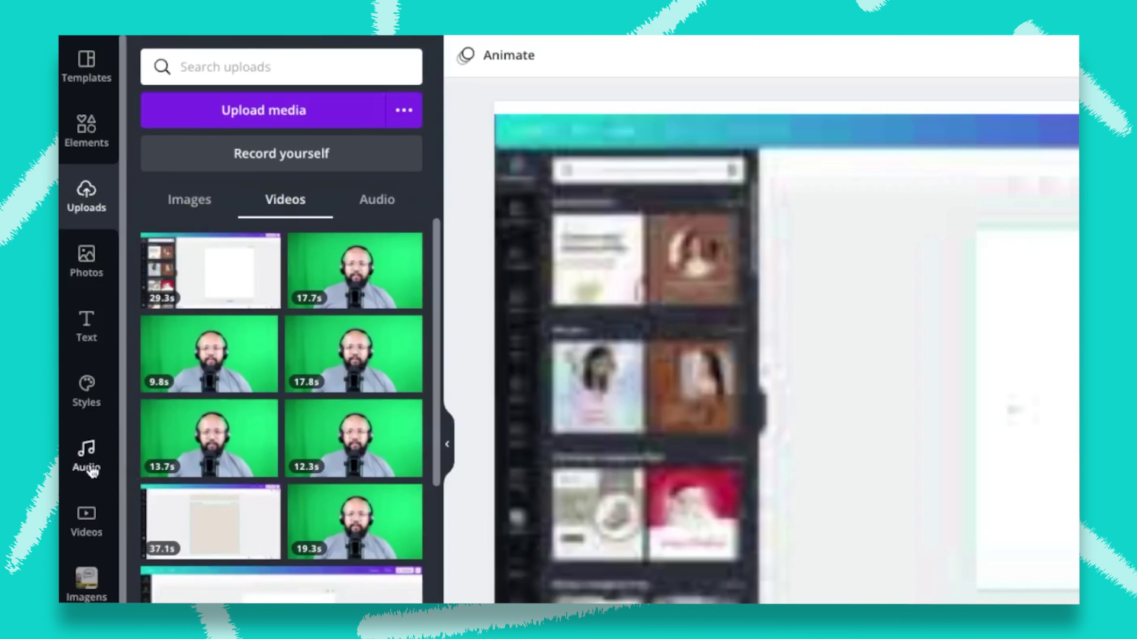
{"action": "left_click", "coordinate": [80, 349]}
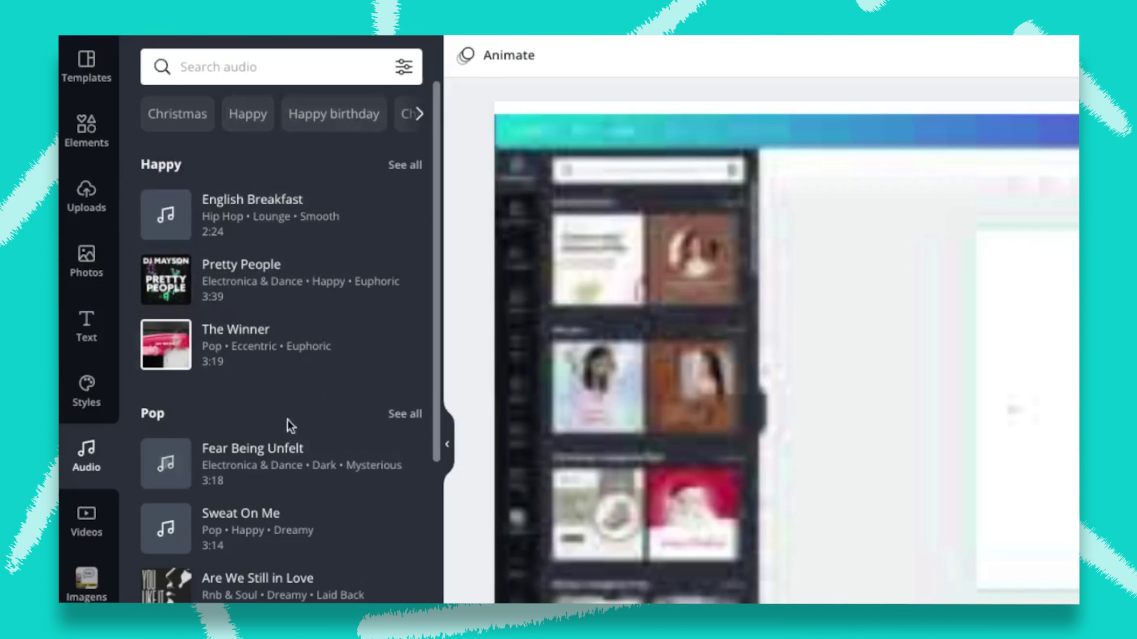
{"action": "scroll", "coordinate": [264, 376], "scroll_direction": "down", "scroll_amount": 4}
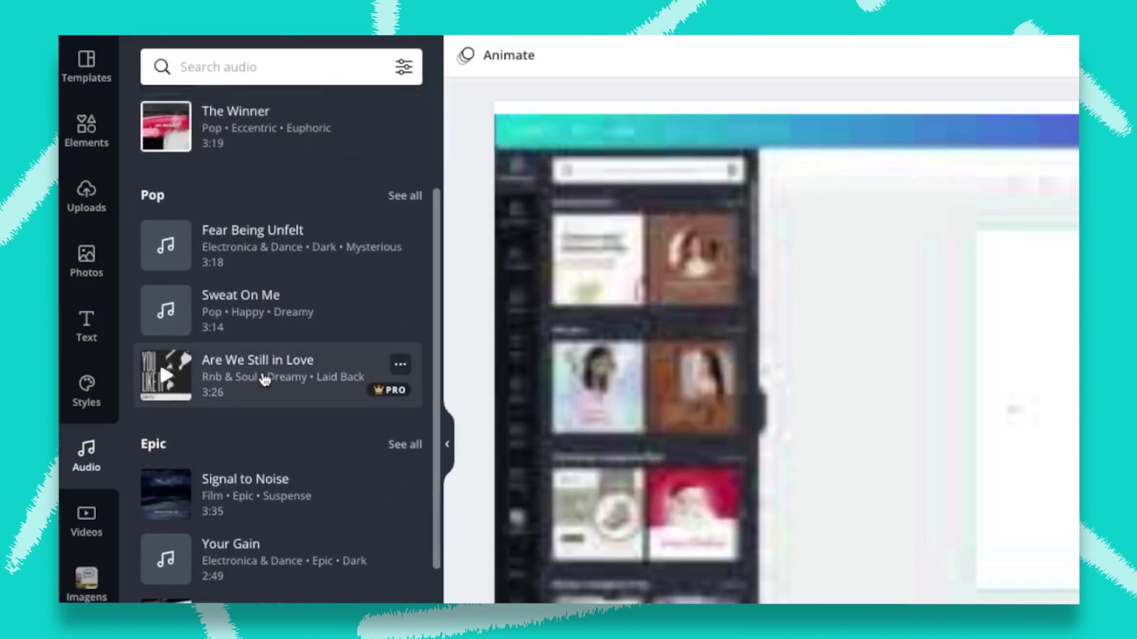
{"action": "scroll", "coordinate": [264, 378], "scroll_direction": "down", "scroll_amount": 11}
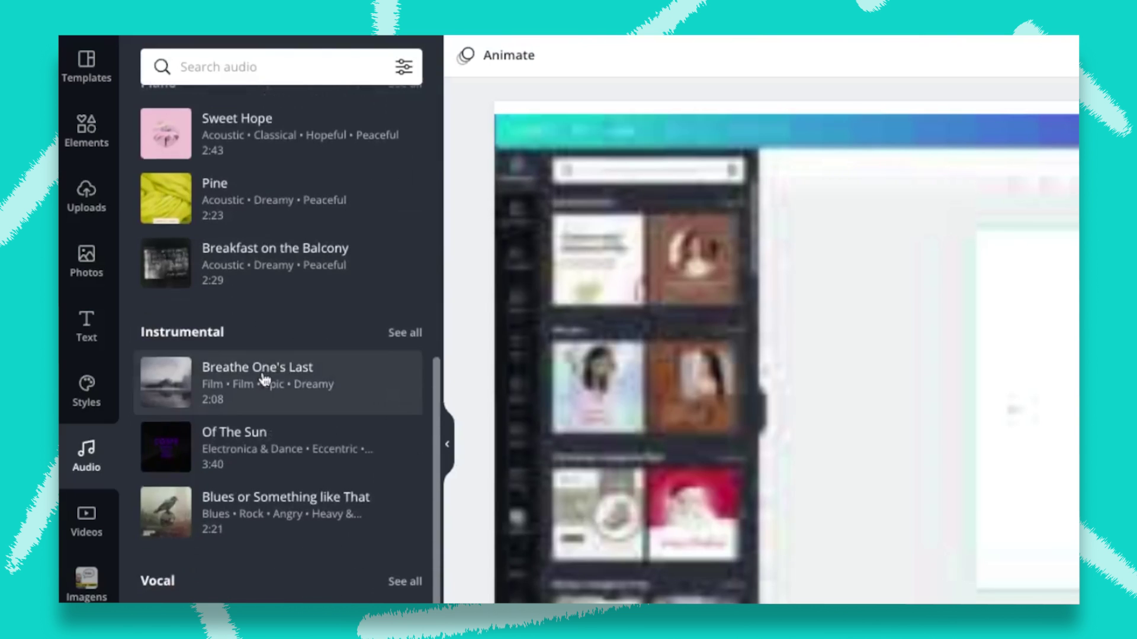
{"action": "scroll", "coordinate": [264, 379], "scroll_direction": "down", "scroll_amount": 14}
{"action": "scroll", "coordinate": [264, 379], "scroll_direction": "down", "scroll_amount": 8}
{"action": "scroll", "coordinate": [264, 378], "scroll_direction": "up", "scroll_amount": 11}
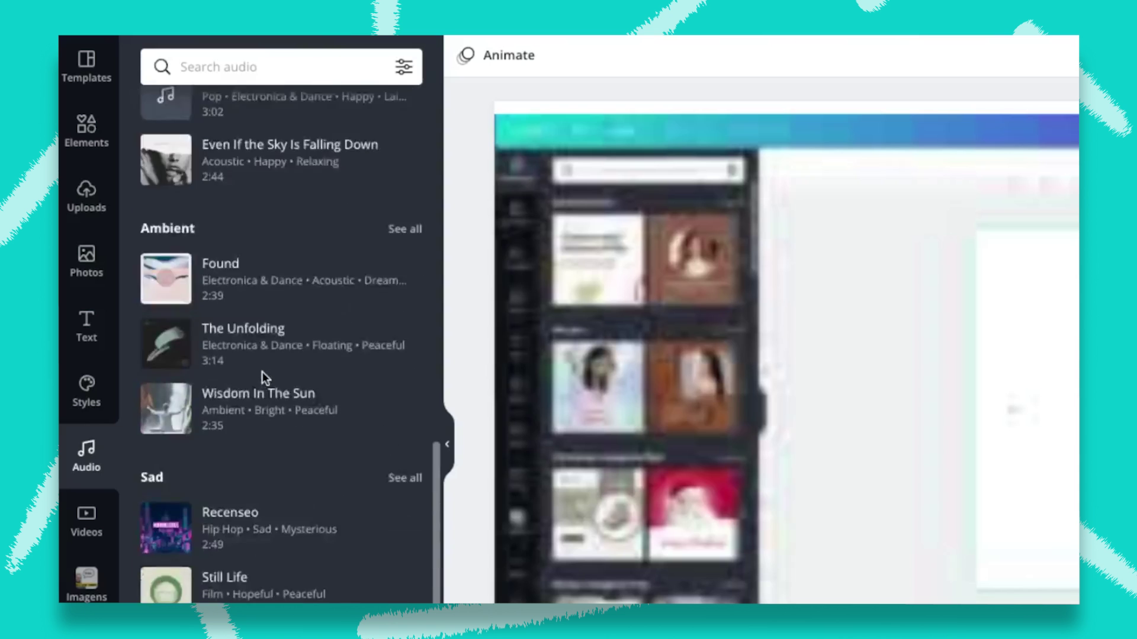
{"action": "scroll", "coordinate": [264, 378], "scroll_direction": "up", "scroll_amount": 7}
{"action": "scroll", "coordinate": [264, 377], "scroll_direction": "down", "scroll_amount": 2}
{"action": "scroll", "coordinate": [265, 379], "scroll_direction": "down", "scroll_amount": 3}
{"action": "scroll", "coordinate": [264, 379], "scroll_direction": "down", "scroll_amount": 2}
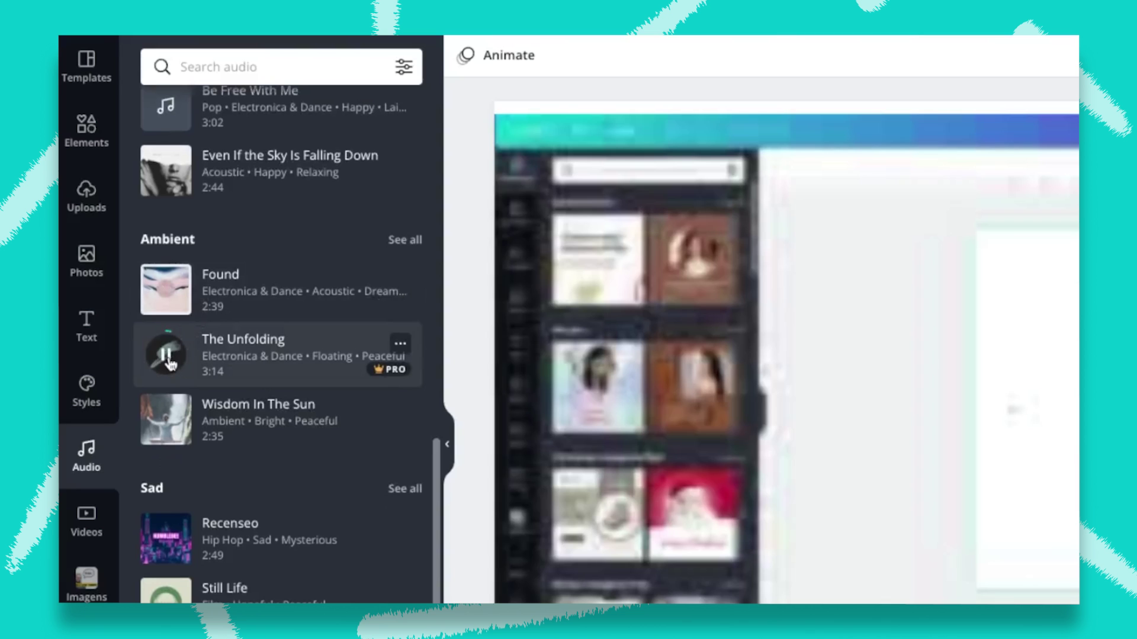
Preview the Ambient track Wisdom In The Sun and add it to the video's timeline.
{"action": "left_click", "coordinate": [178, 428]}
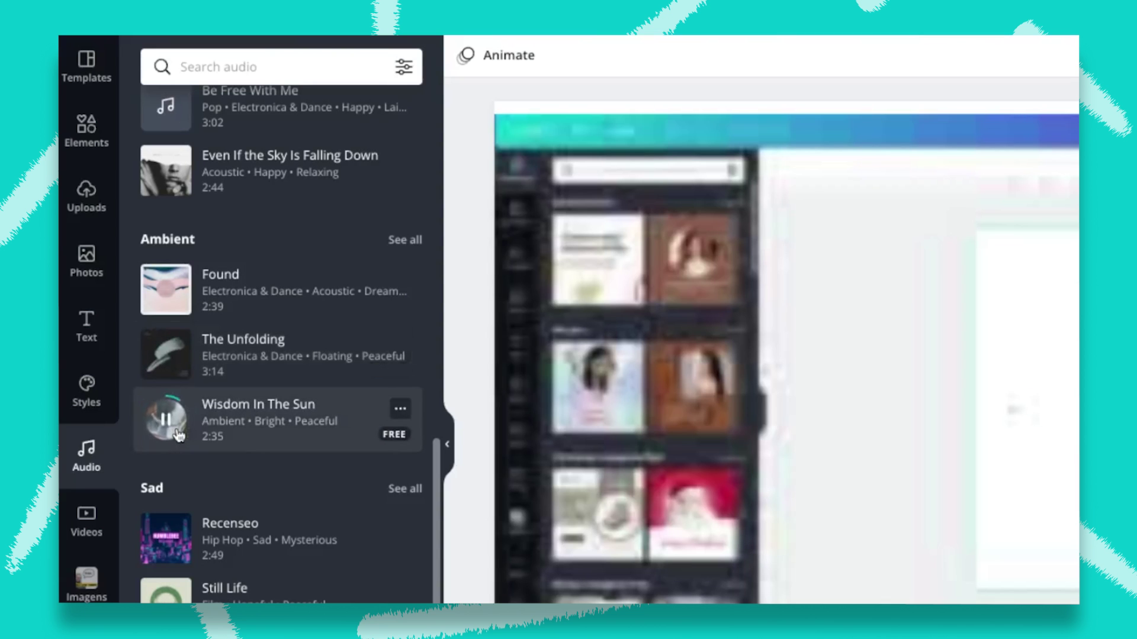
{"action": "left_click", "coordinate": [169, 426]}
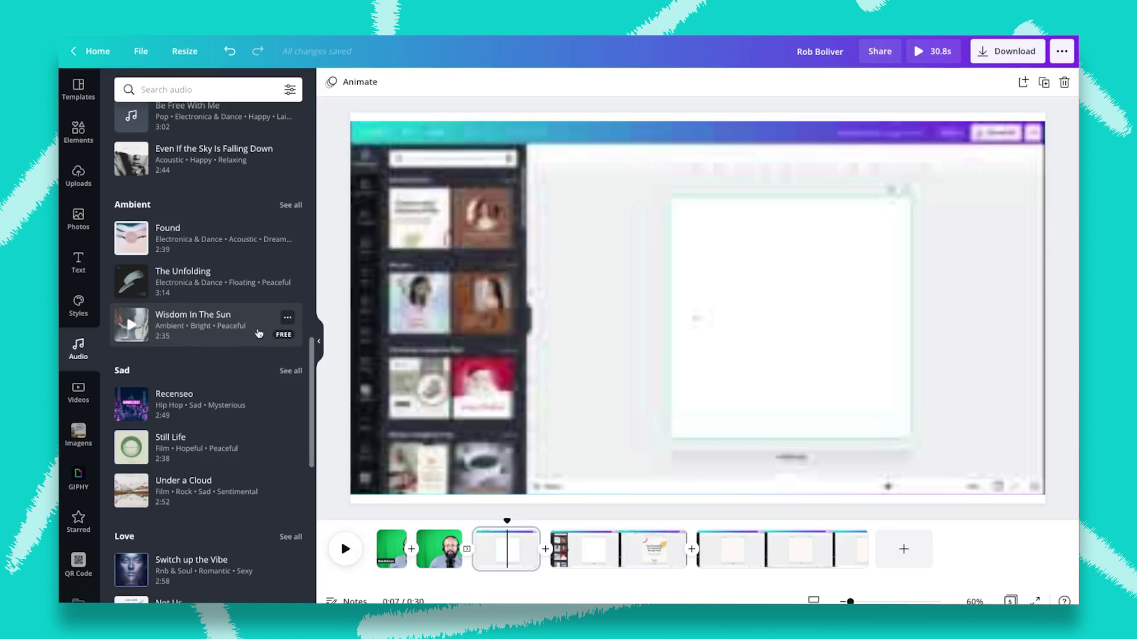
{"action": "left_click", "coordinate": [197, 329]}
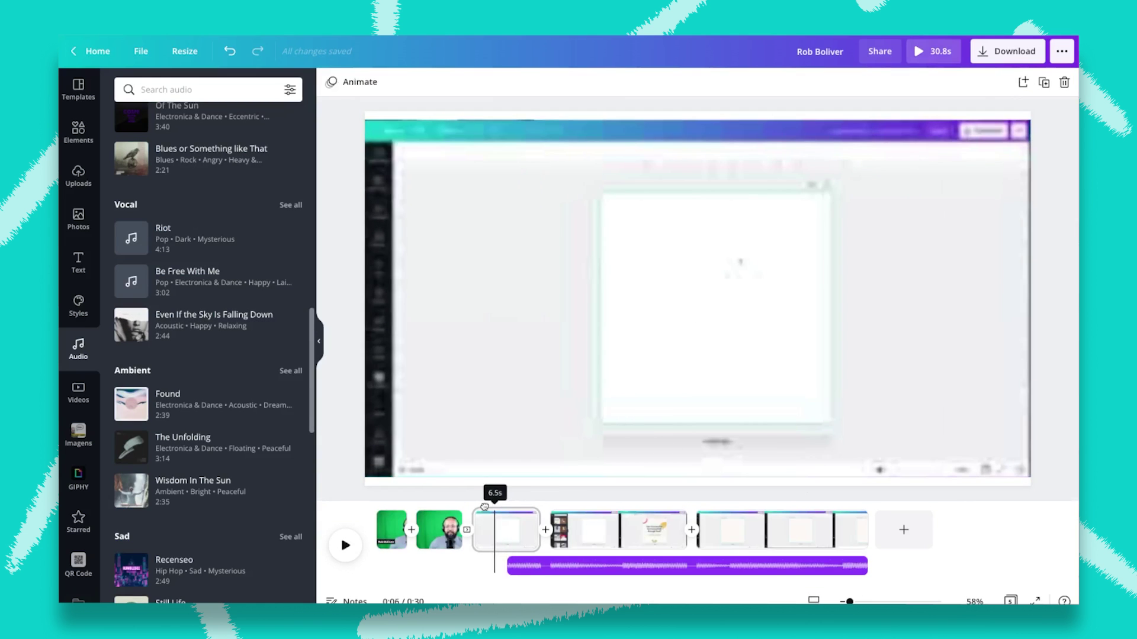
Move the music track so it starts at the very beginning of the video.
{"action": "left_click", "coordinate": [511, 518]}
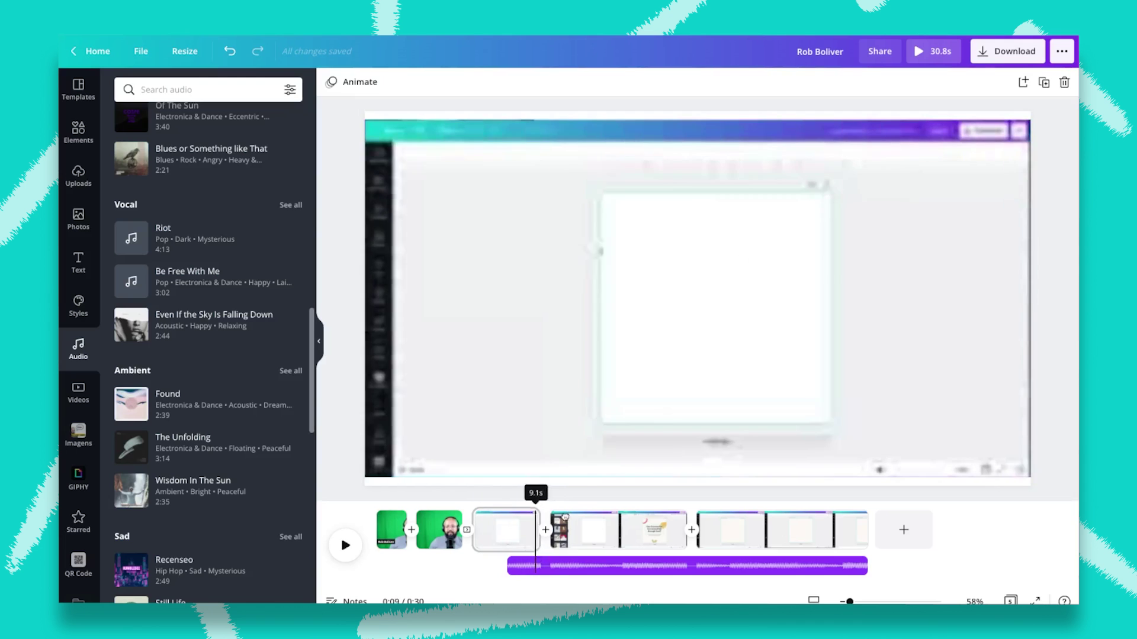
{"action": "left_click_drag", "start_coordinate": [522, 509], "coordinate": [373, 519]}
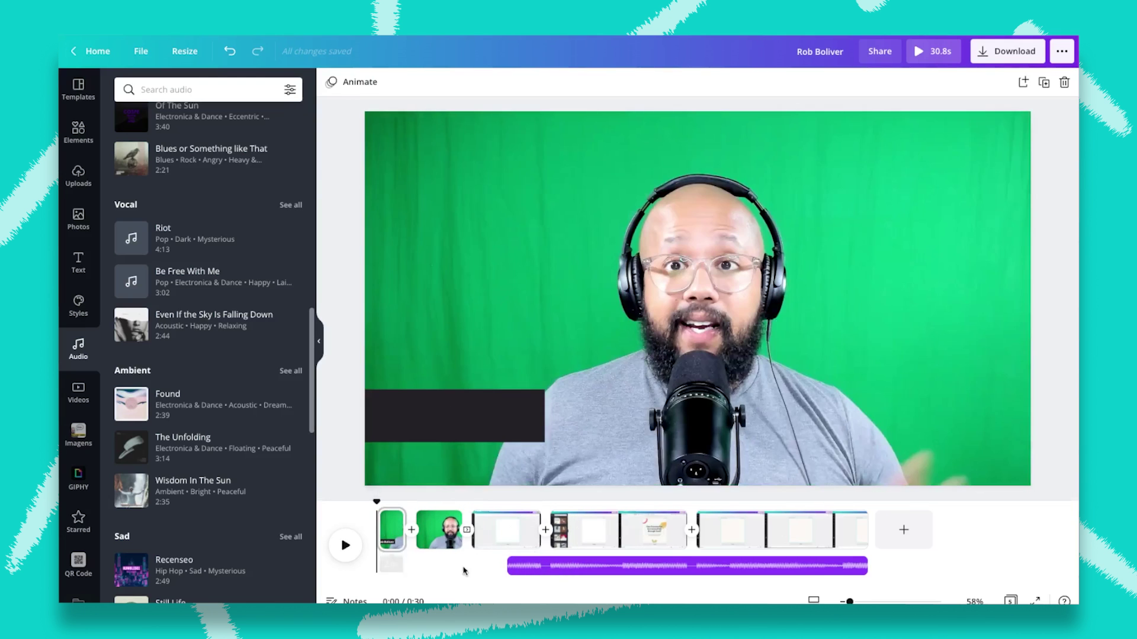
{"action": "left_click", "coordinate": [530, 567]}
{"action": "left_click_drag", "start_coordinate": [531, 571], "coordinate": [407, 574]}
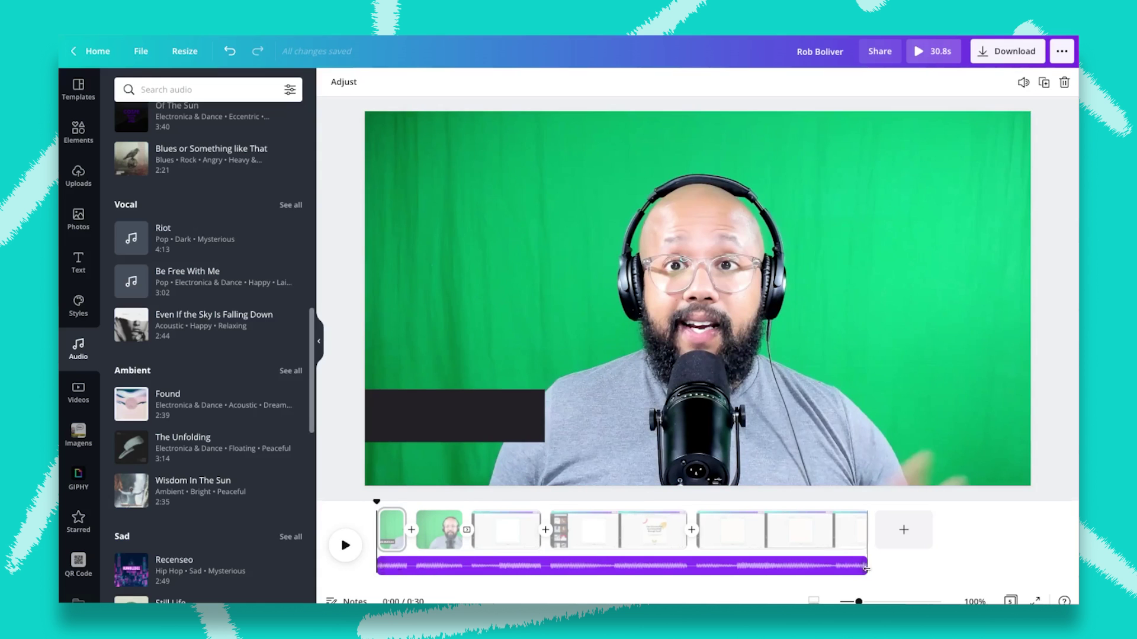
Trim the start of the music track to 4.9 s so it begins with the first screen-share page.
{"action": "mouse_move", "coordinate": [865, 569]}
{"action": "left_mouse_down"}
{"action": "mouse_move", "coordinate": [459, 567]}
{"action": "mouse_move", "coordinate": [875, 552]}
{"action": "left_mouse_up"}
{"action": "left_click_drag", "start_coordinate": [380, 567], "coordinate": [468, 567]}
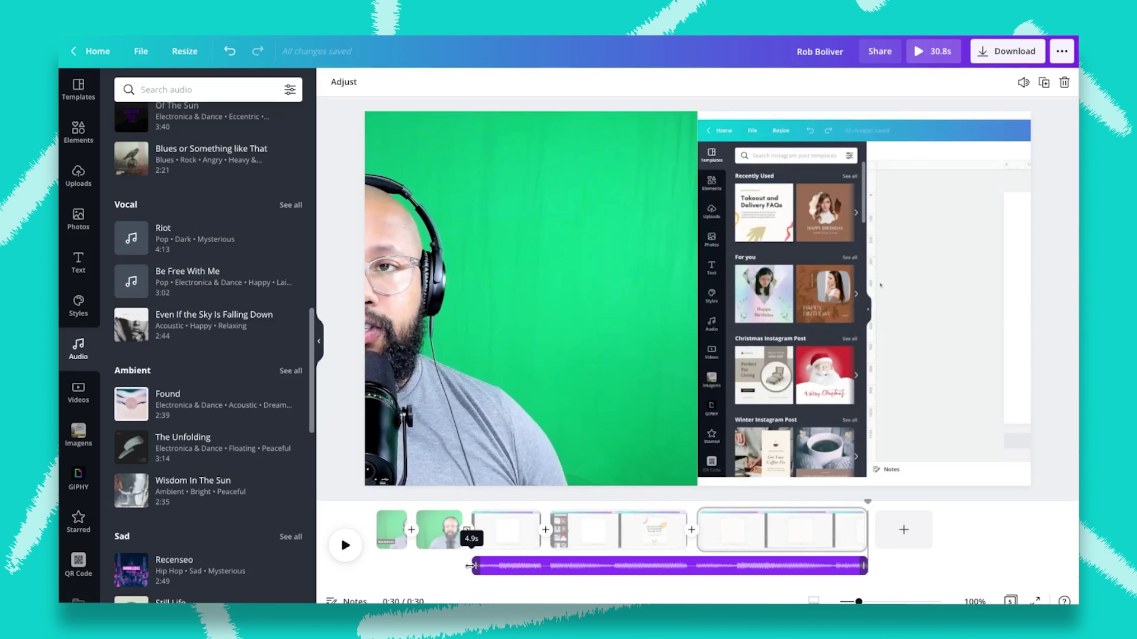
{"action": "left_click_drag", "start_coordinate": [468, 567], "coordinate": [467, 569]}
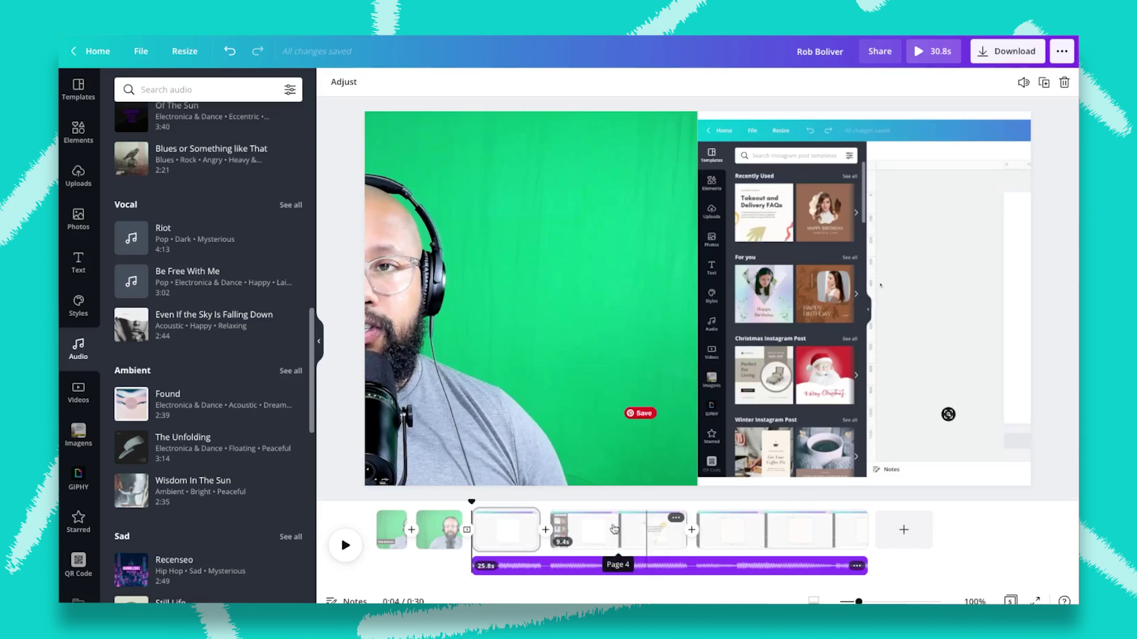
{"action": "scroll", "coordinate": [184, 301], "scroll_direction": "down", "scroll_amount": 4}
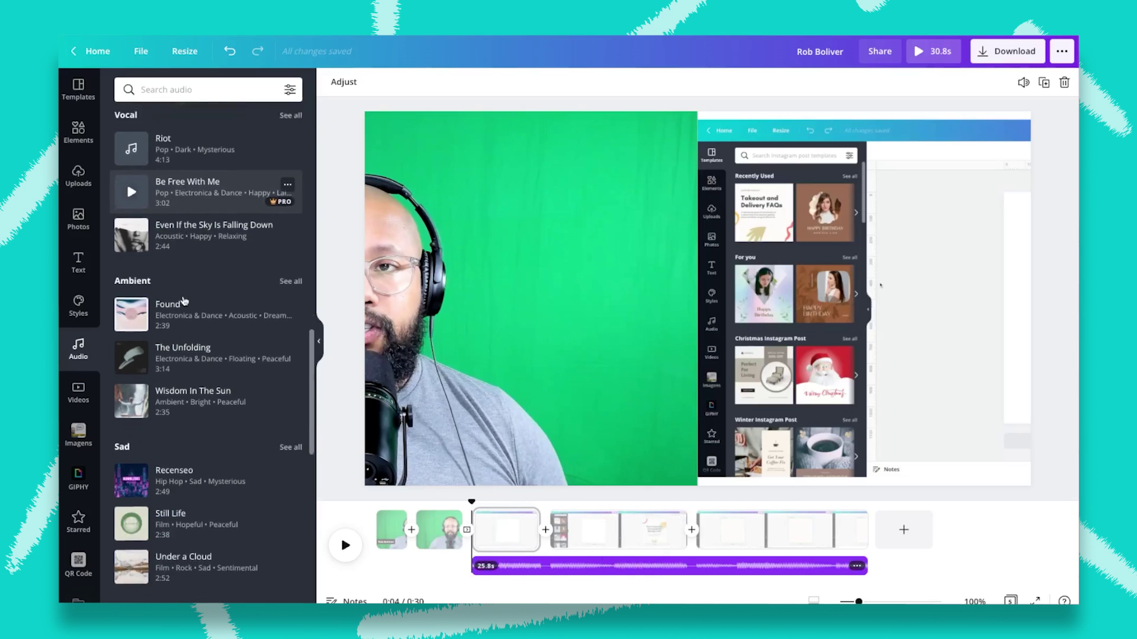
Browse the audio library, filter it by the Happy category, and preview English Breakfast, Pretty People and The Winner.
{"action": "scroll", "coordinate": [184, 301], "scroll_direction": "down", "scroll_amount": 8}
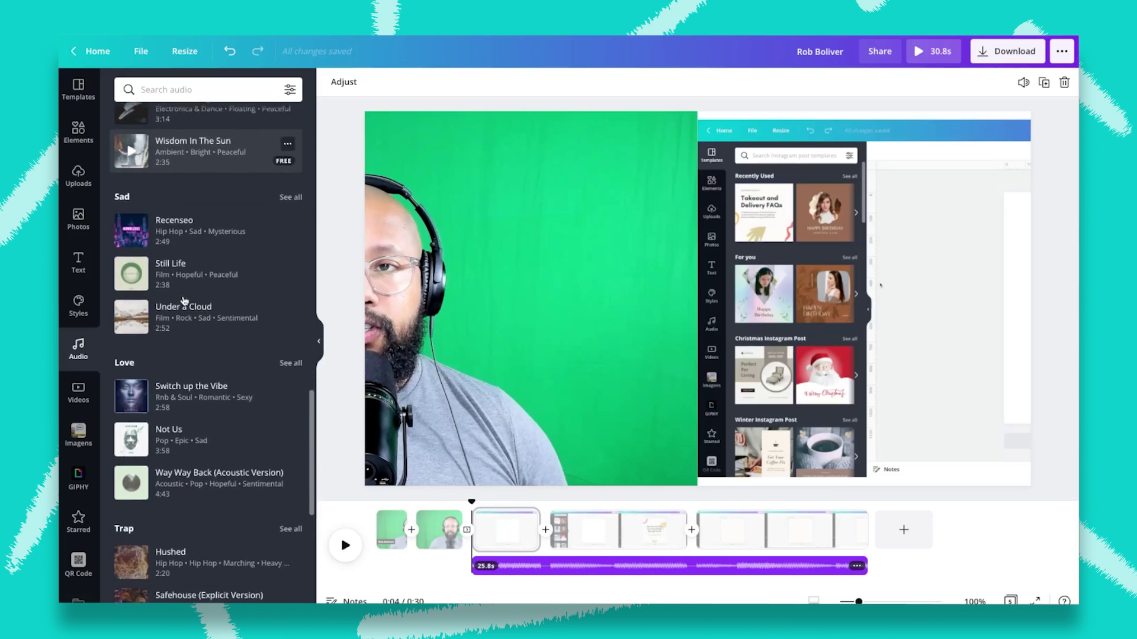
{"action": "scroll", "coordinate": [184, 300], "scroll_direction": "down", "scroll_amount": 7}
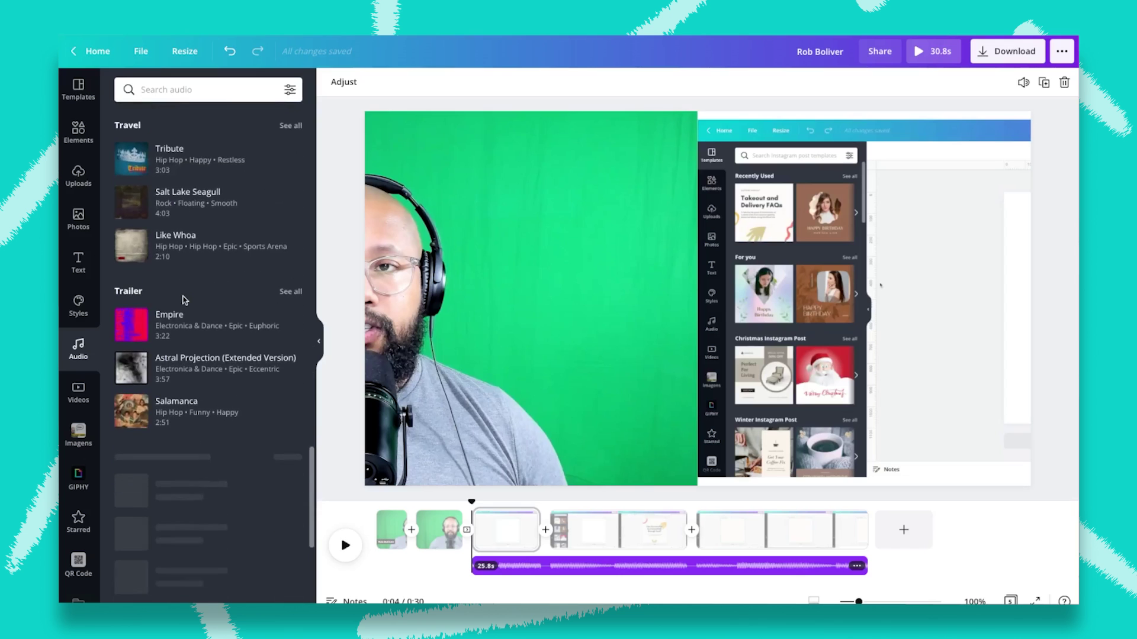
{"action": "scroll", "coordinate": [184, 301], "scroll_direction": "up", "scroll_amount": 20}
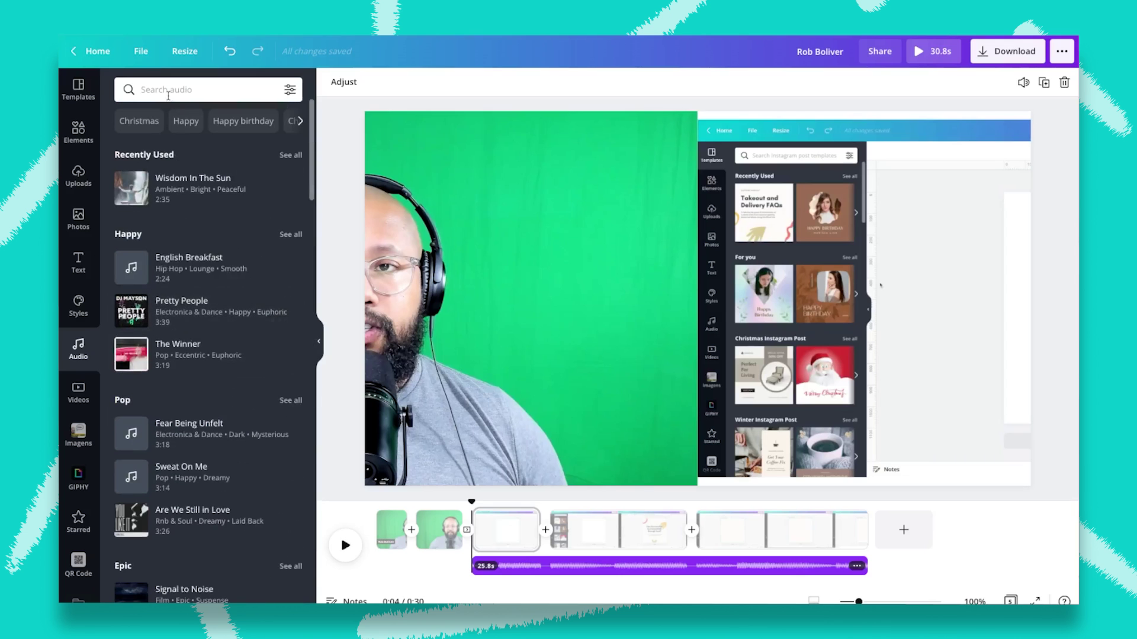
{"action": "left_click", "coordinate": [192, 123]}
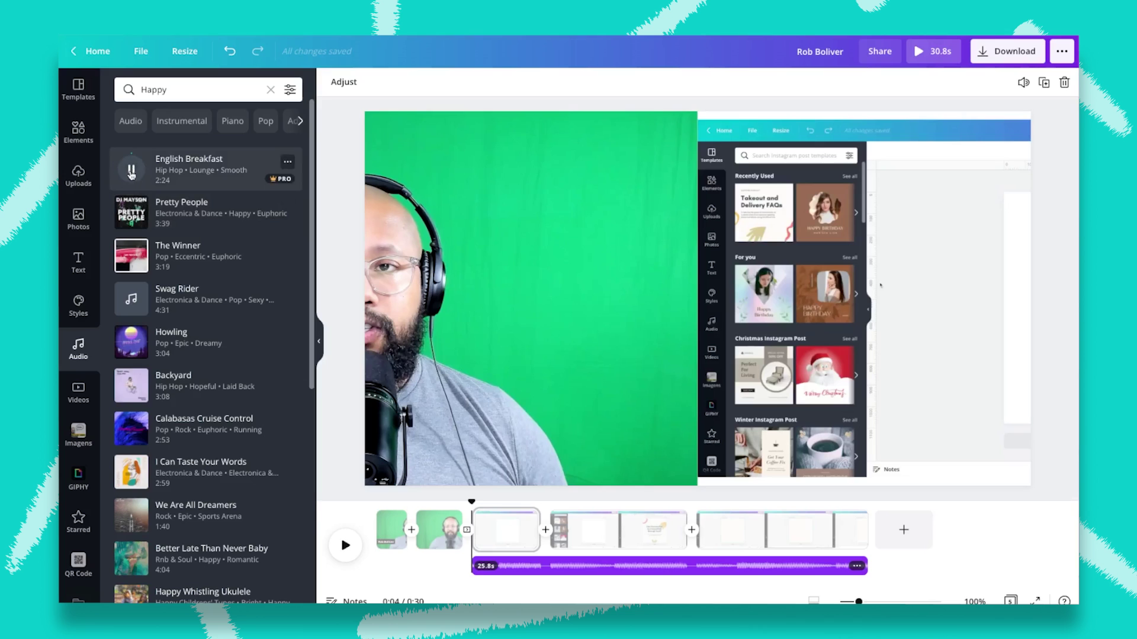
{"action": "left_click", "coordinate": [127, 221]}
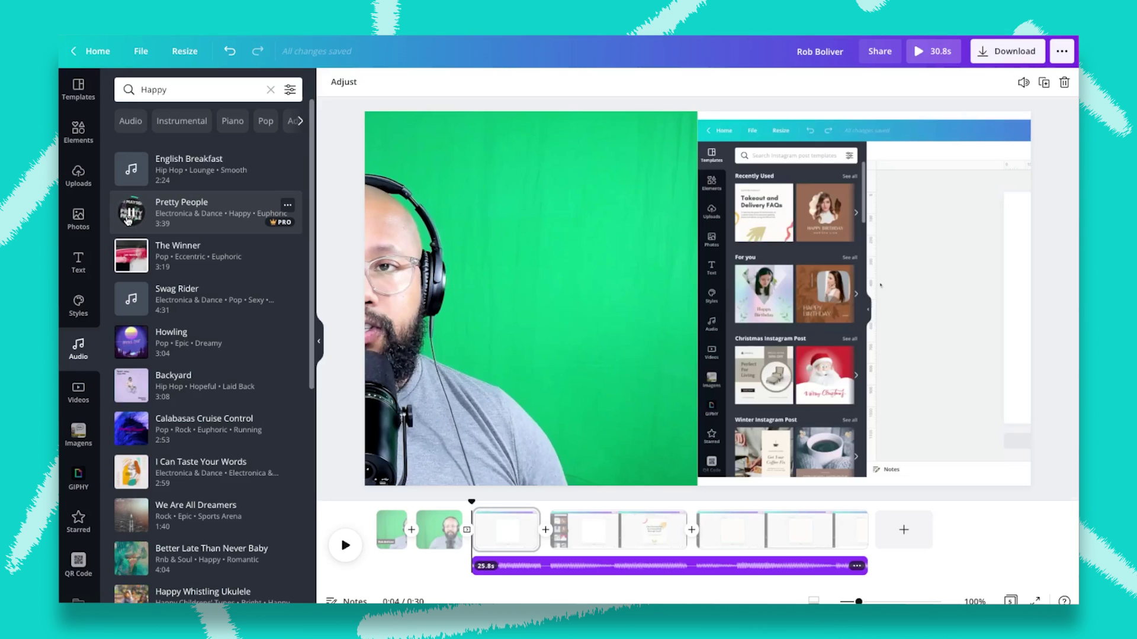
{"action": "left_click", "coordinate": [127, 269]}
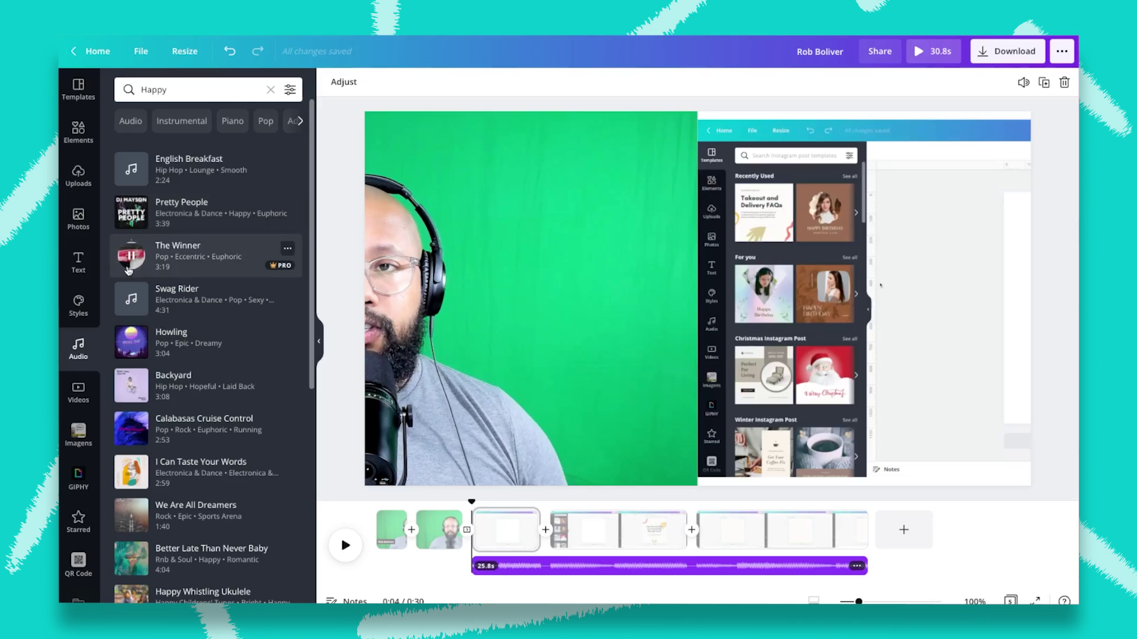
{"action": "left_click", "coordinate": [128, 268]}
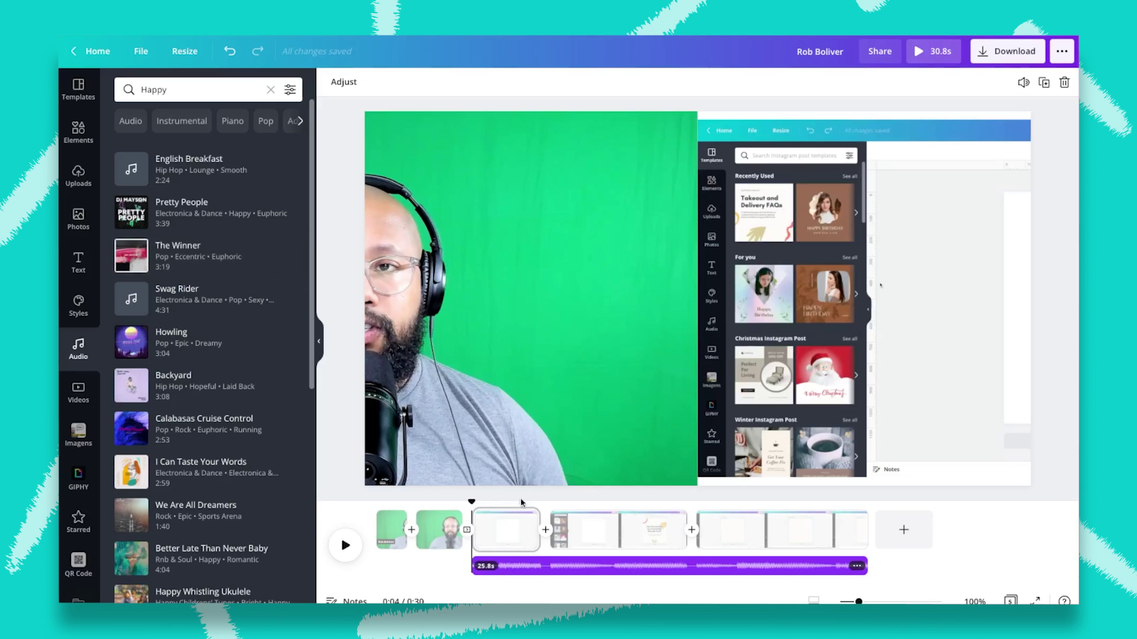
Add The Winner at the start of the video and trim its end to 4.9 s, where the screen-share pages begin.
{"action": "left_click_drag", "start_coordinate": [471, 504], "coordinate": [367, 513]}
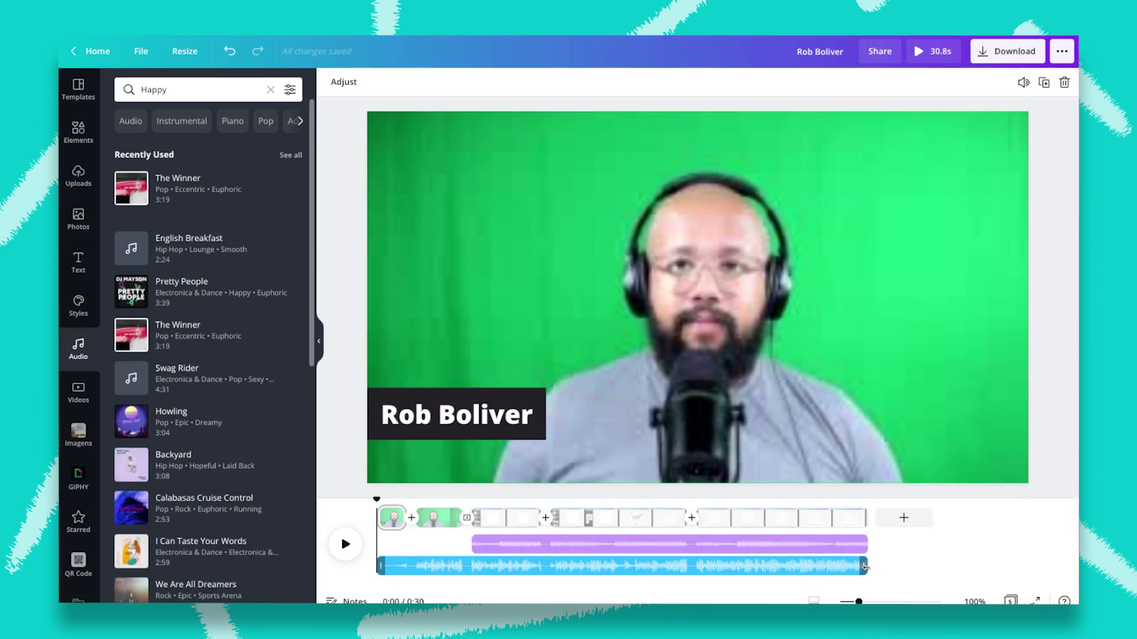
{"action": "left_click_drag", "start_coordinate": [865, 567], "coordinate": [468, 570]}
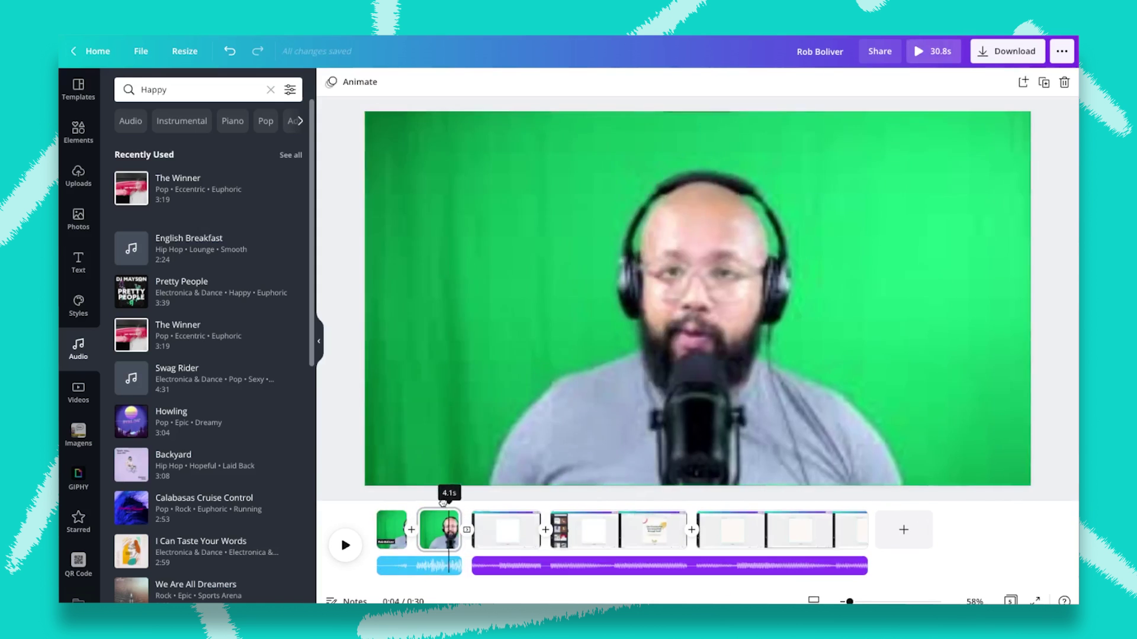
{"action": "left_click", "coordinate": [392, 530]}
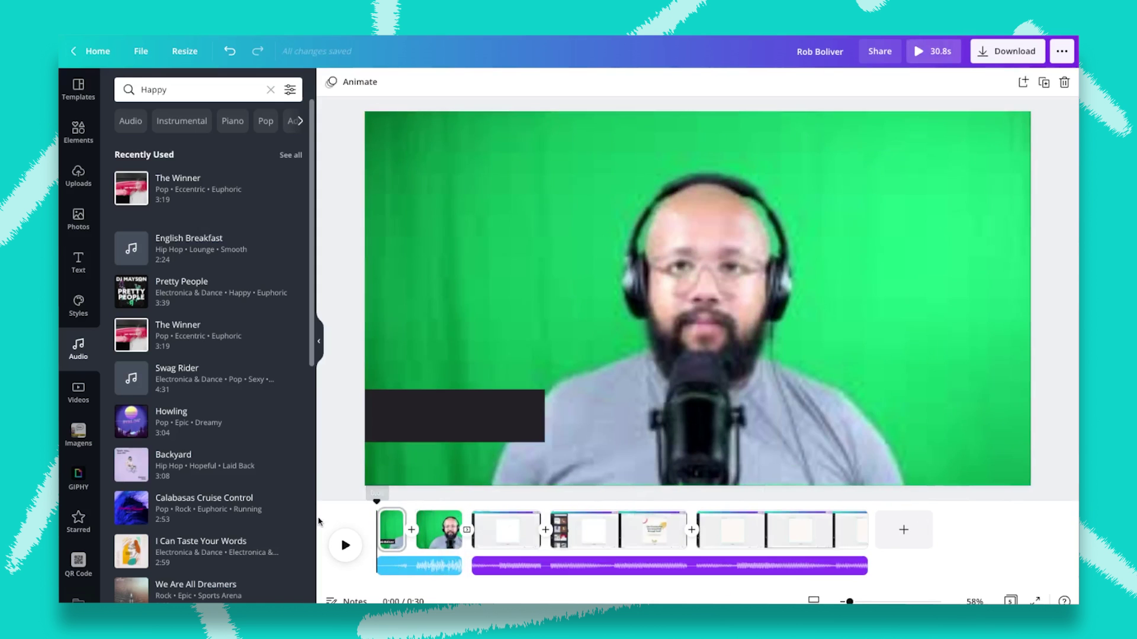
Open the intro track's volume setting, and set the volume of the Wisdom In The Sun track to 20.
{"action": "left_click", "coordinate": [431, 566]}
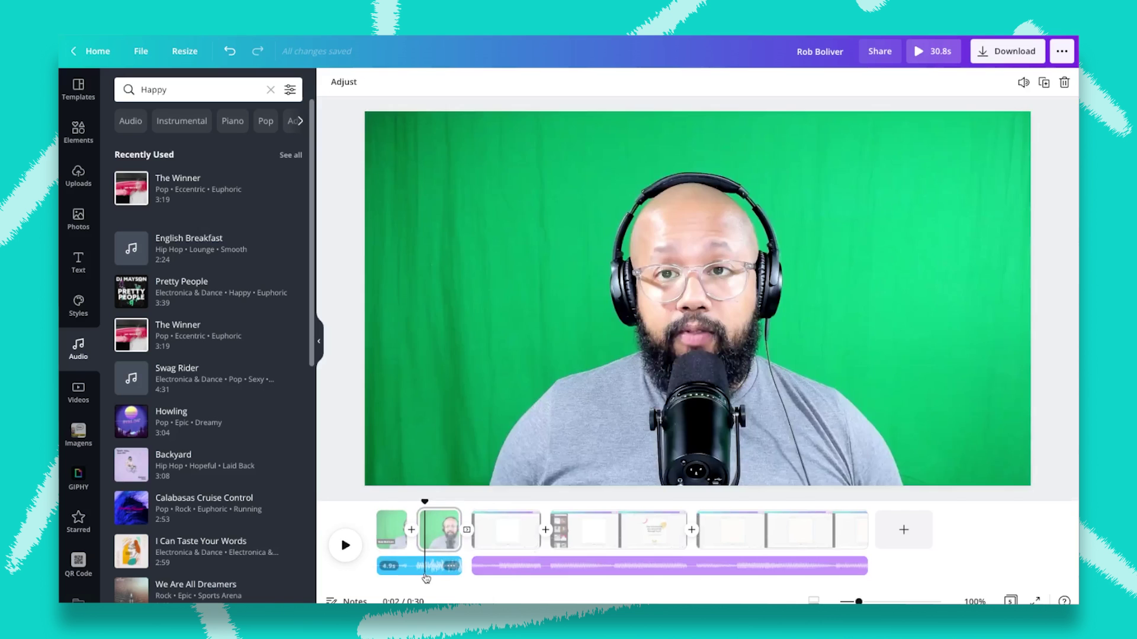
{"action": "left_click", "coordinate": [1021, 83]}
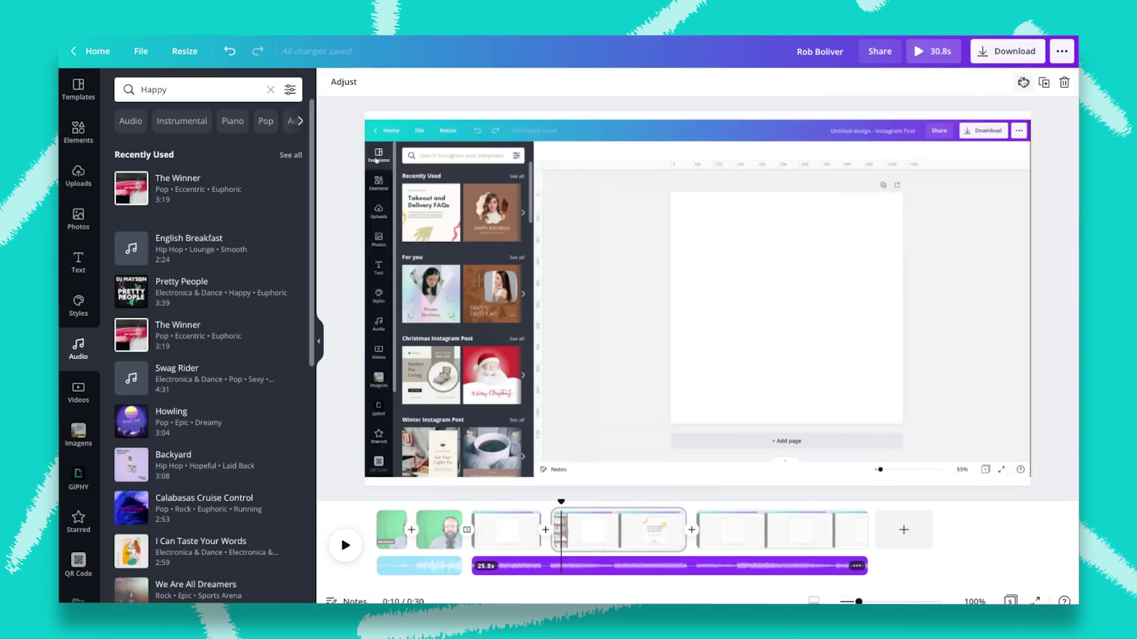
{"action": "left_click", "coordinate": [1023, 82]}
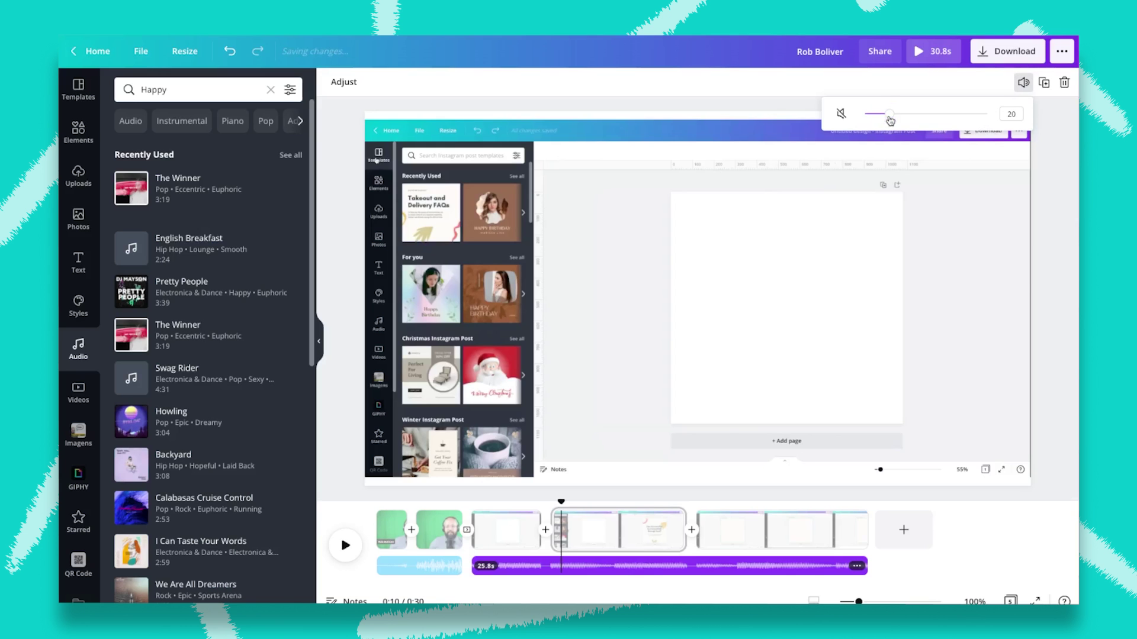
{"action": "left_click", "coordinate": [490, 340]}
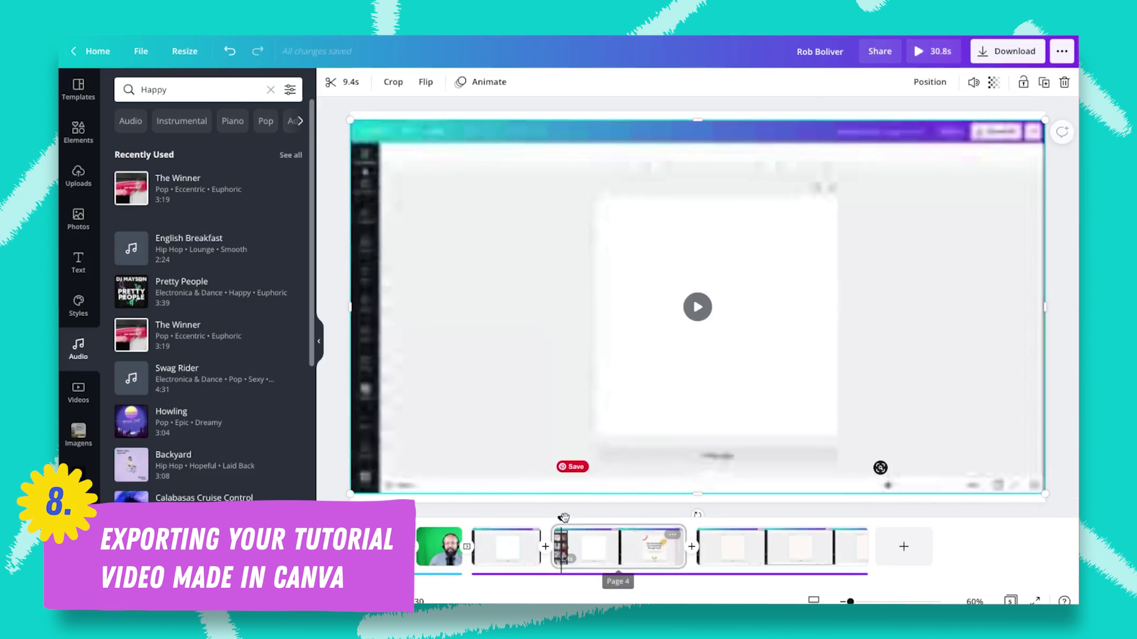
Download all five pages of the design as an MP4 video.
{"action": "left_click", "coordinate": [319, 342]}
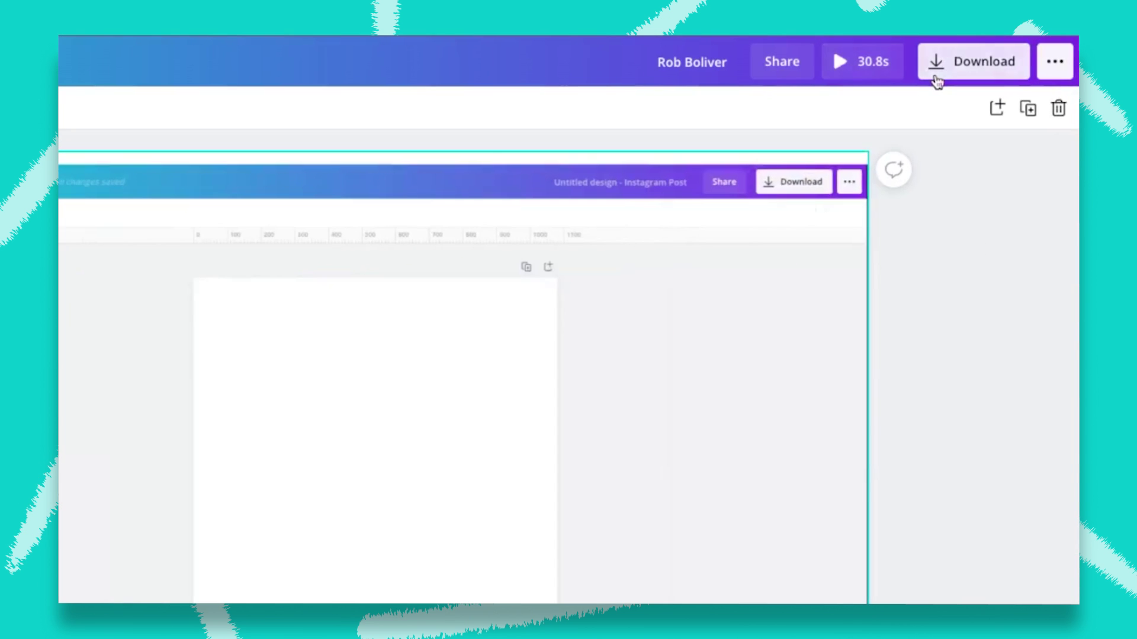
{"action": "left_click", "coordinate": [985, 51]}
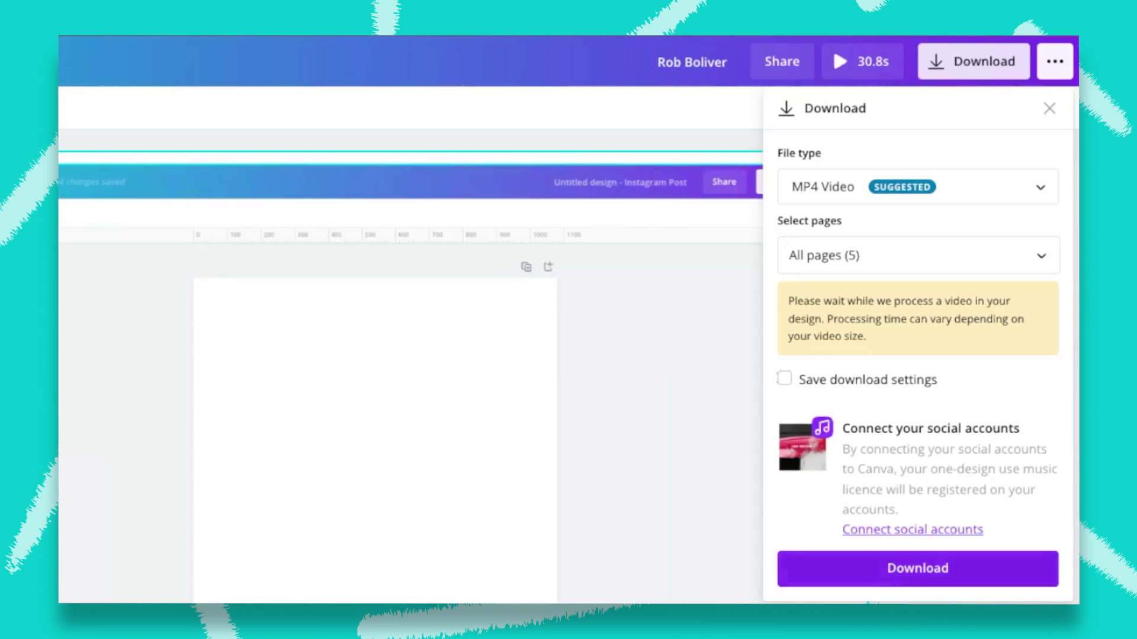
{"action": "left_click", "coordinate": [943, 575]}
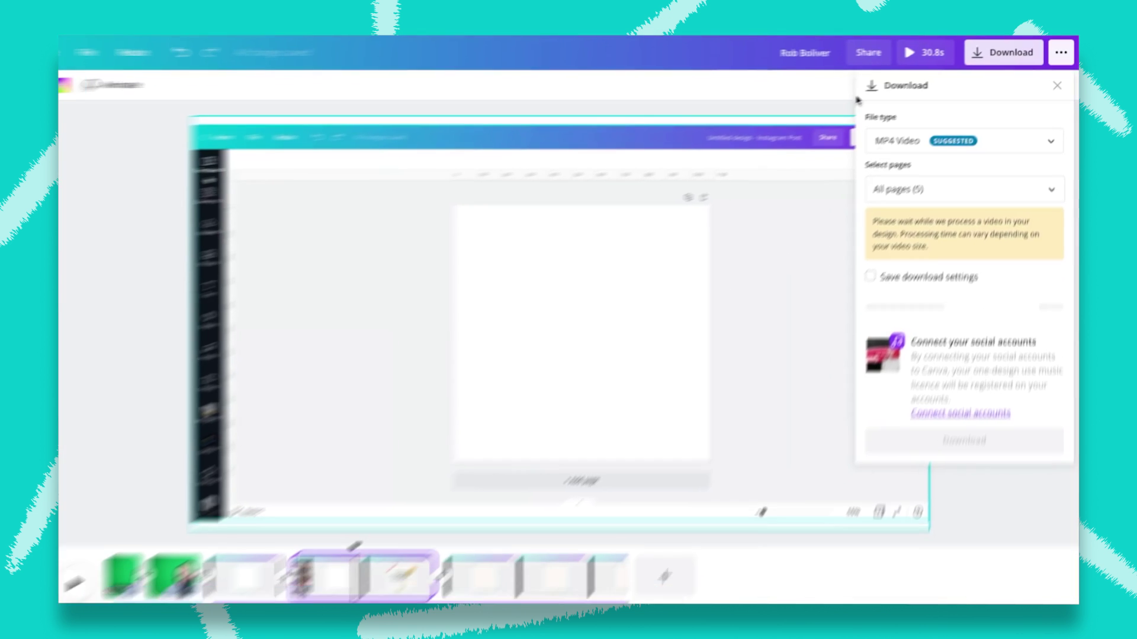